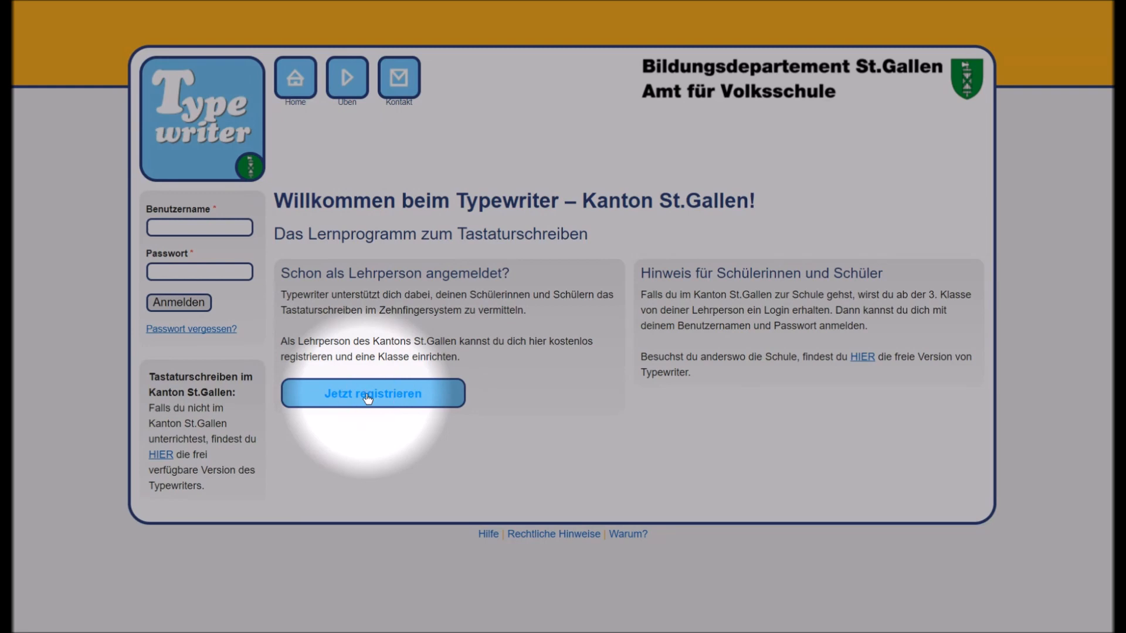
- Start a teacher registration and enter the canton access code and chosen username
left_click(367, 394)
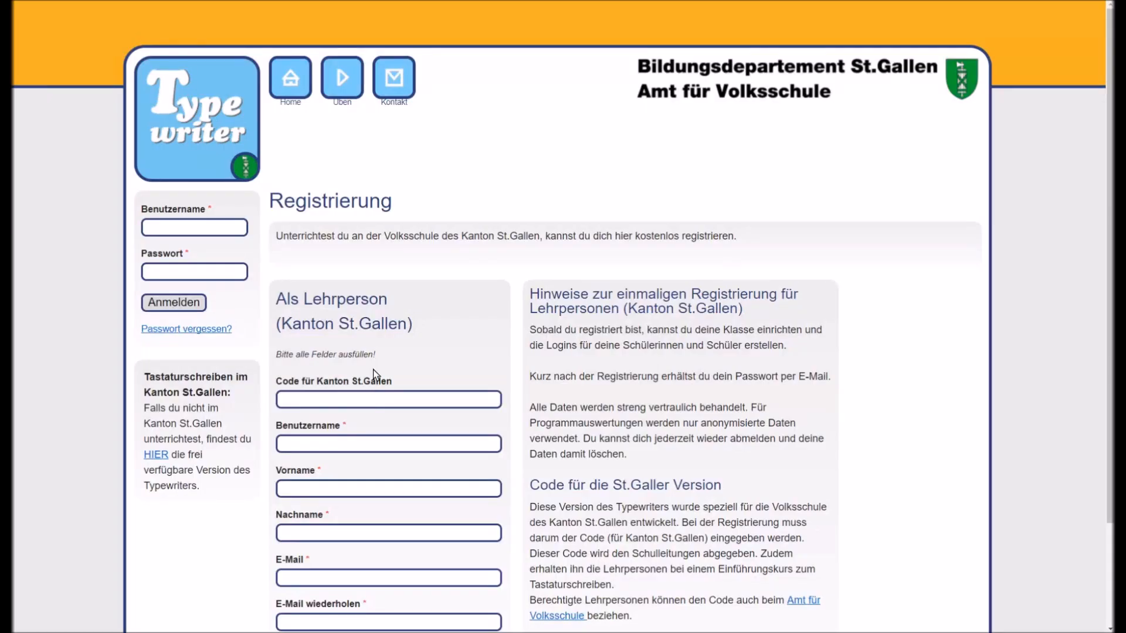
scroll(373, 370, "down", 2)
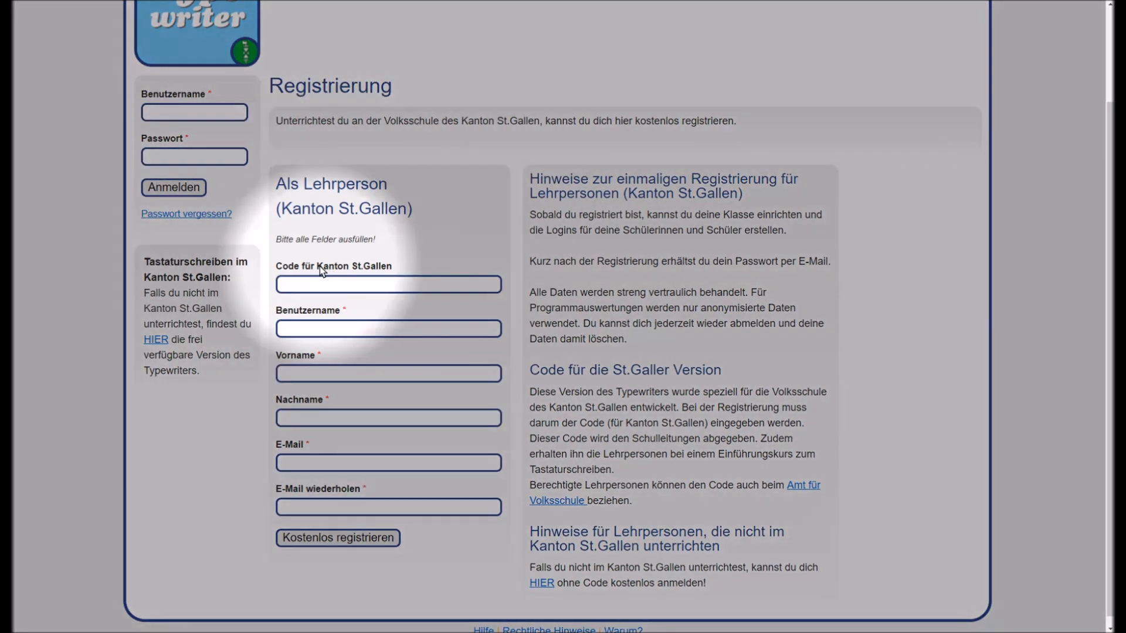
left_click(318, 283)
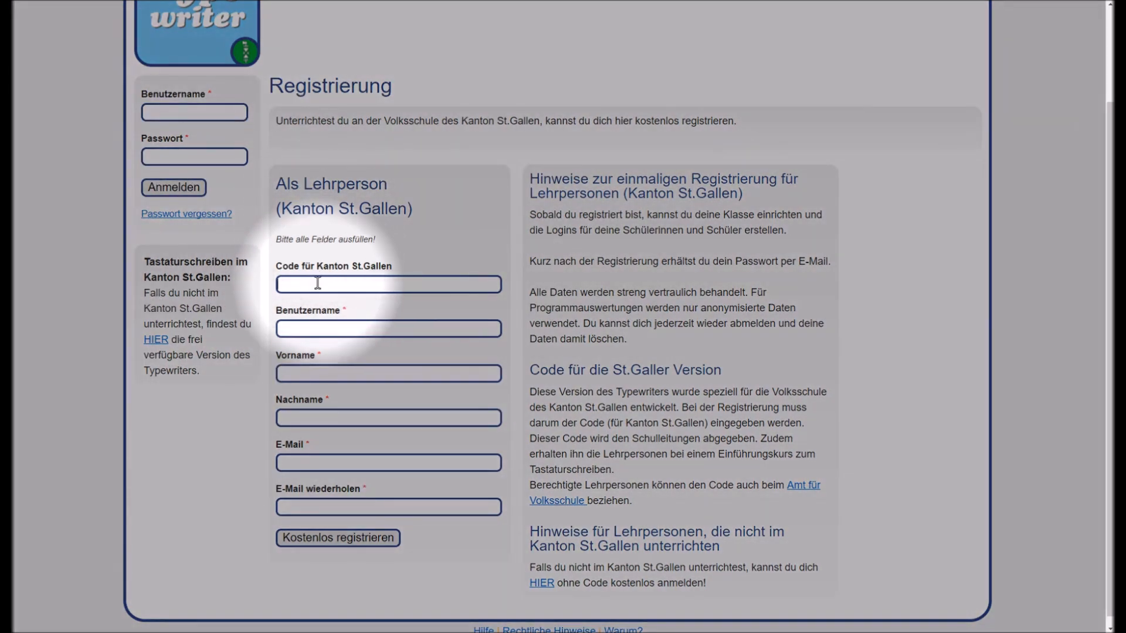
type("OOOOOOOOO")
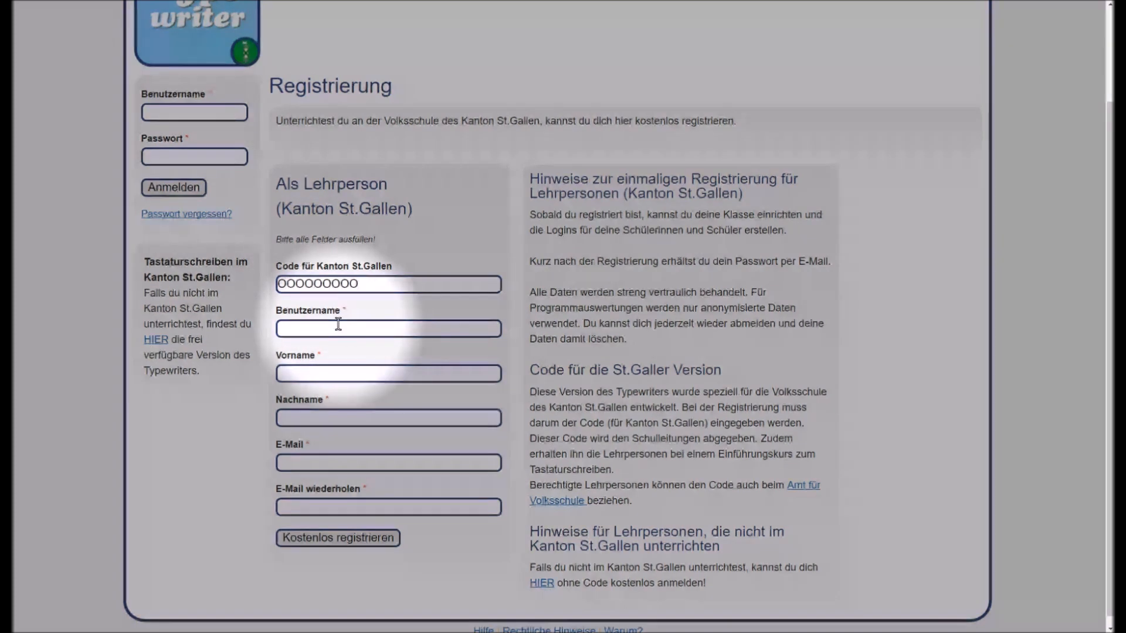
key("Tab")
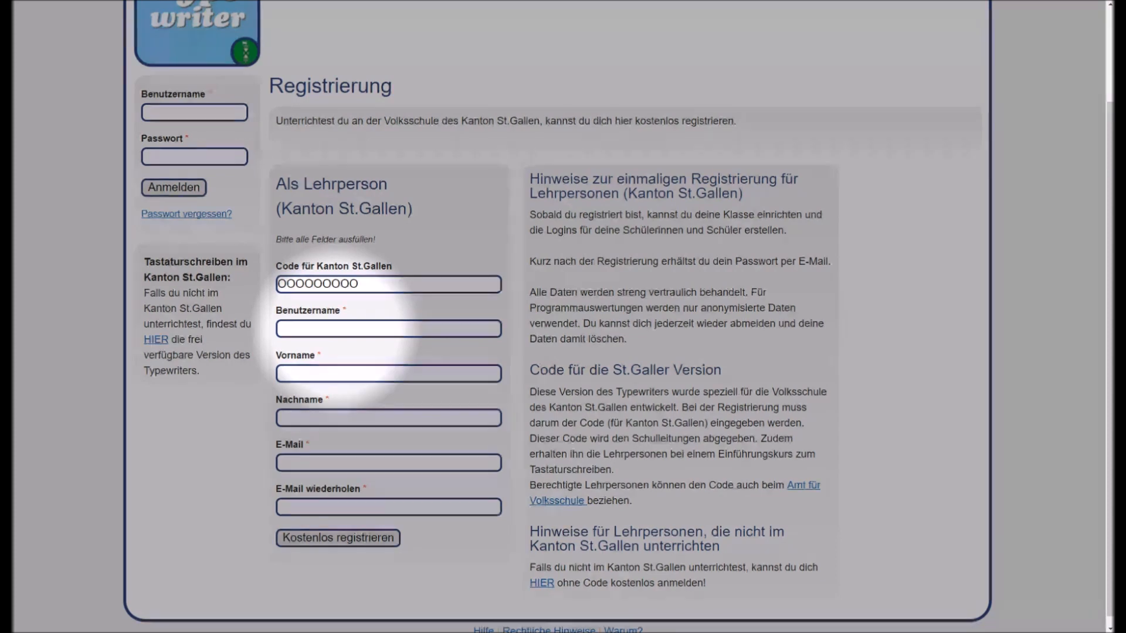
type("Thomas.S")
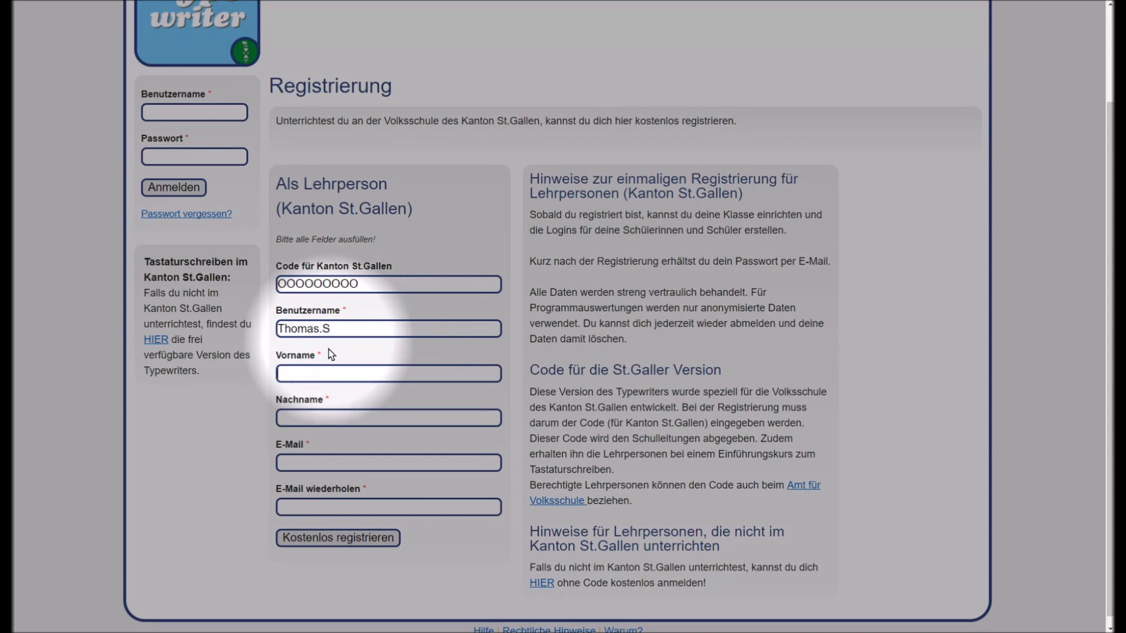
- Fill in the teacher's first name, last name and saved e-mail address, then submit the registration
left_click(327, 367)
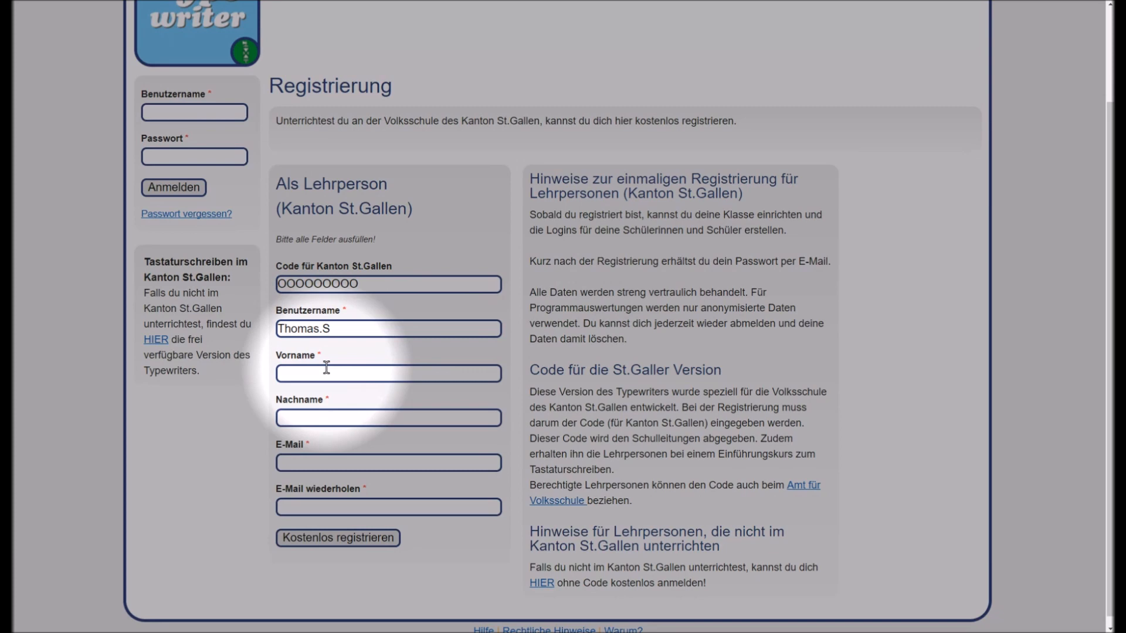
key("Tab")
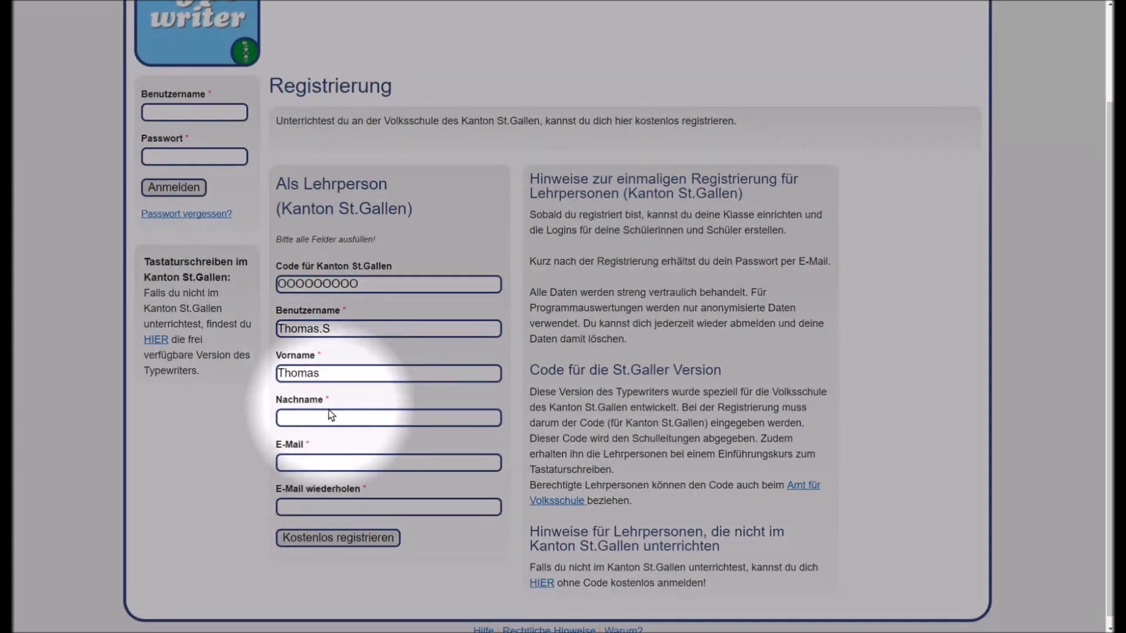
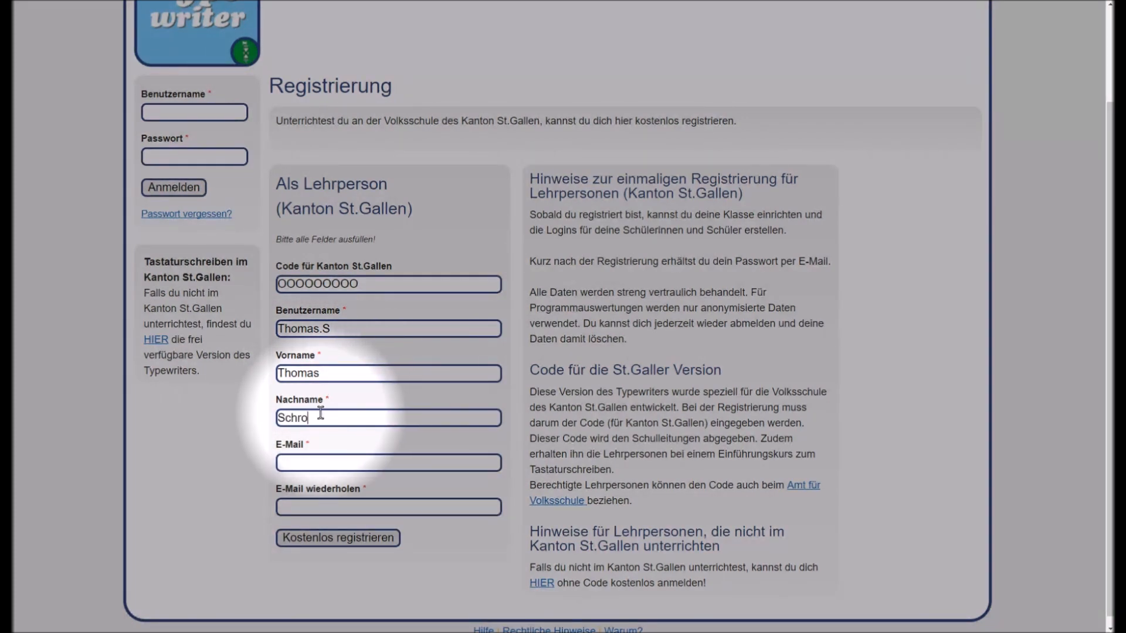
key("Tab")
left_click(352, 462)
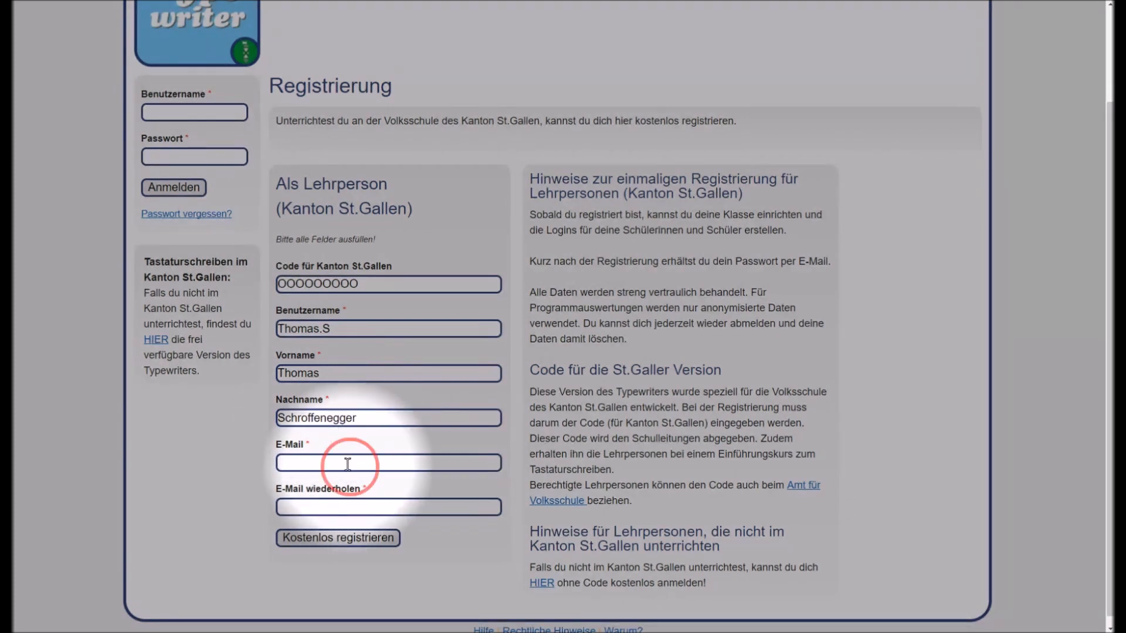
left_click(353, 476)
left_click(353, 477)
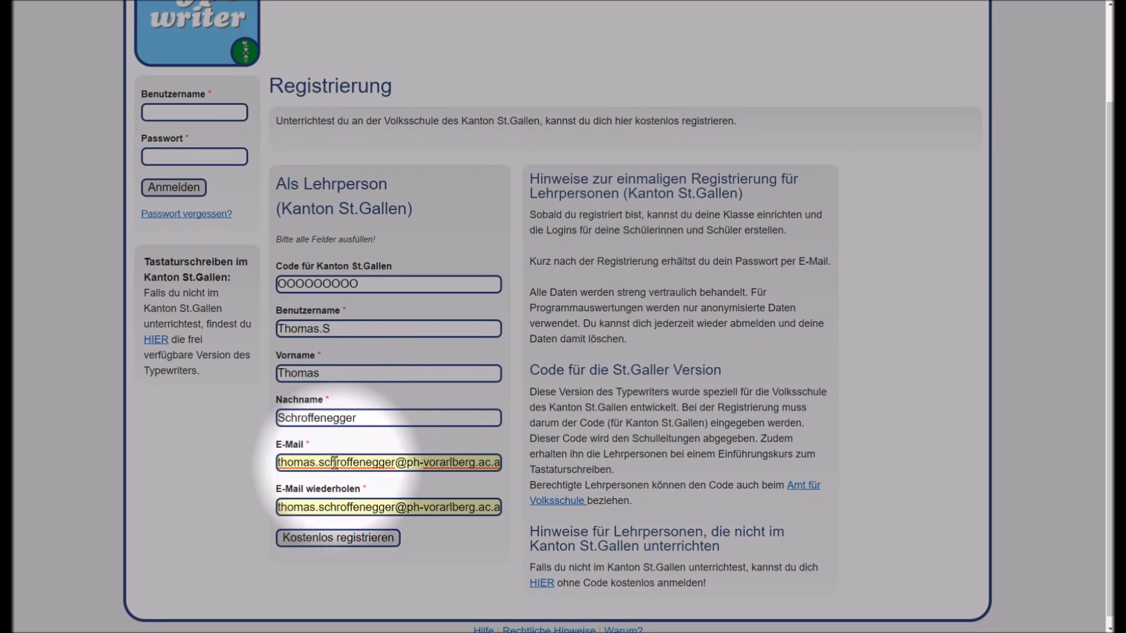
left_click(325, 540)
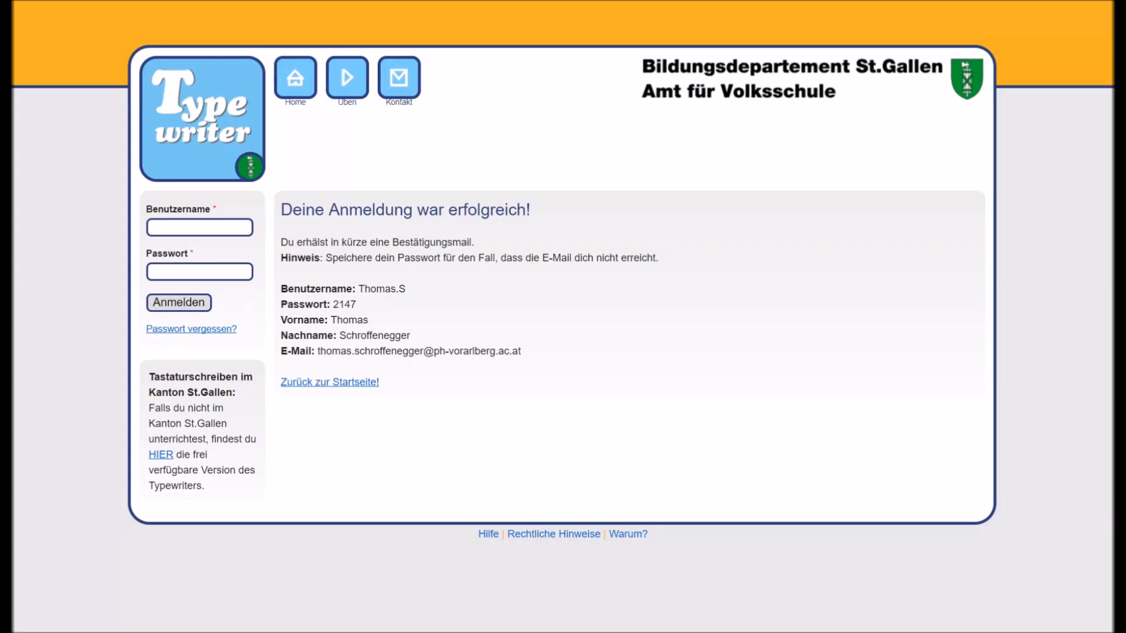
- Select the generated password and the new username on the confirmation page
left_click(376, 266)
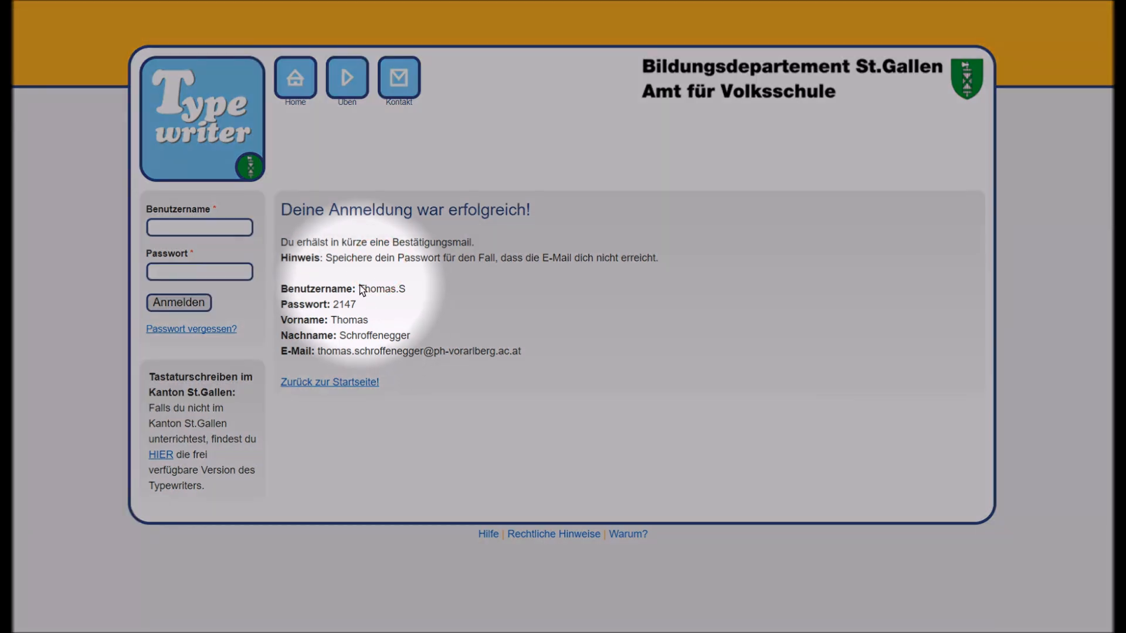
left_click_drag(331, 305, 357, 305)
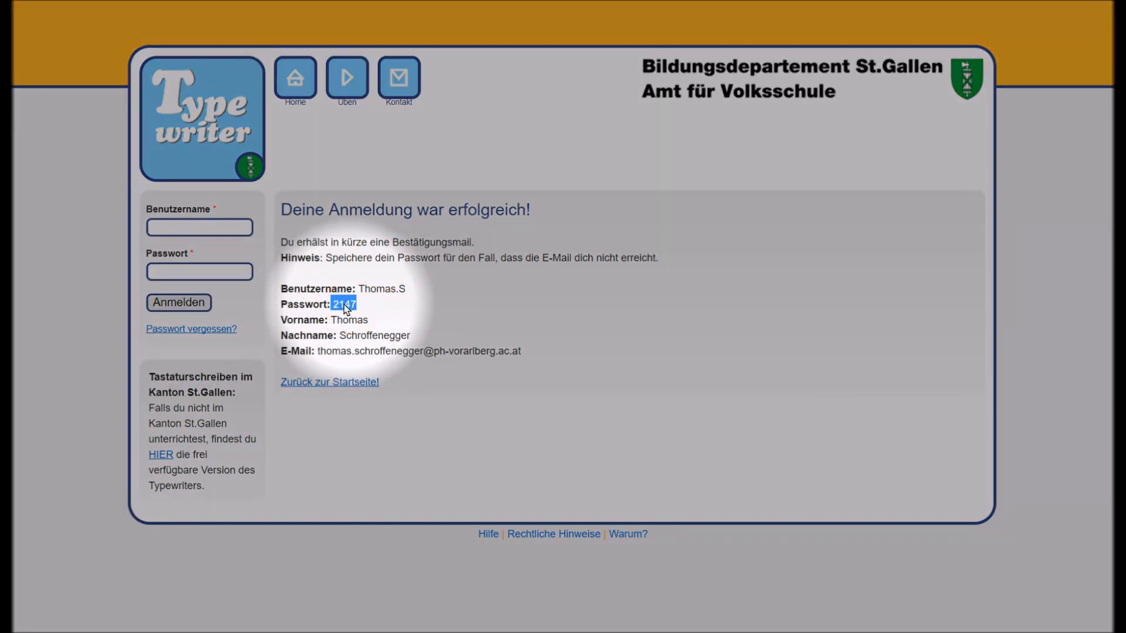
left_click_drag(356, 290, 406, 293)
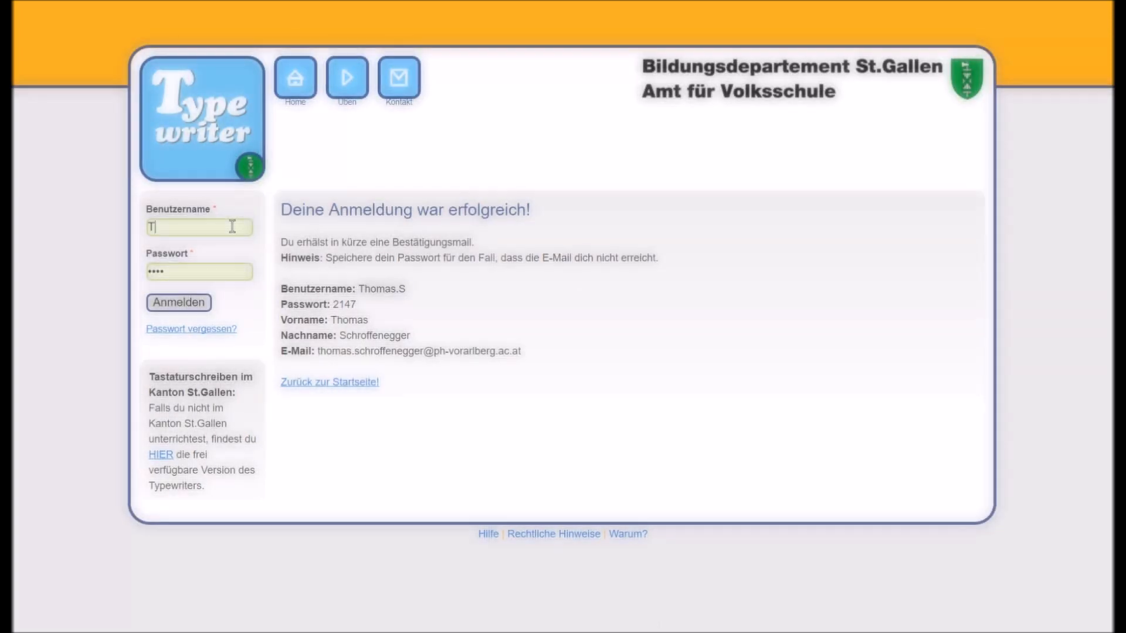
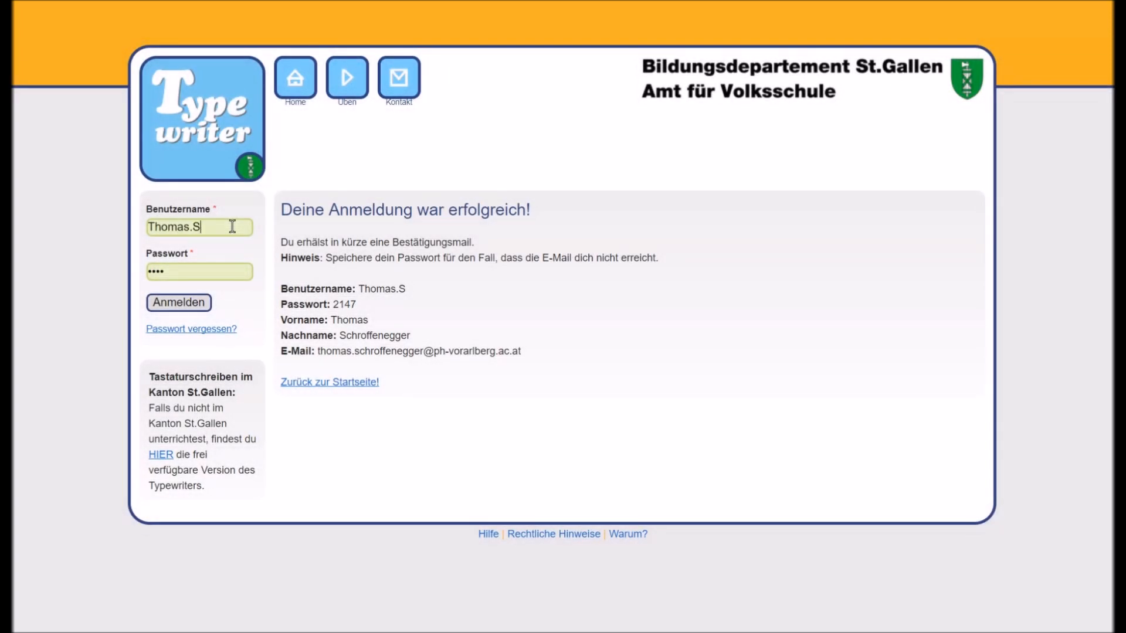
- Sign in with the new username and password, then highlight the Lehrperson role label
key("Tab")
left_click(182, 303)
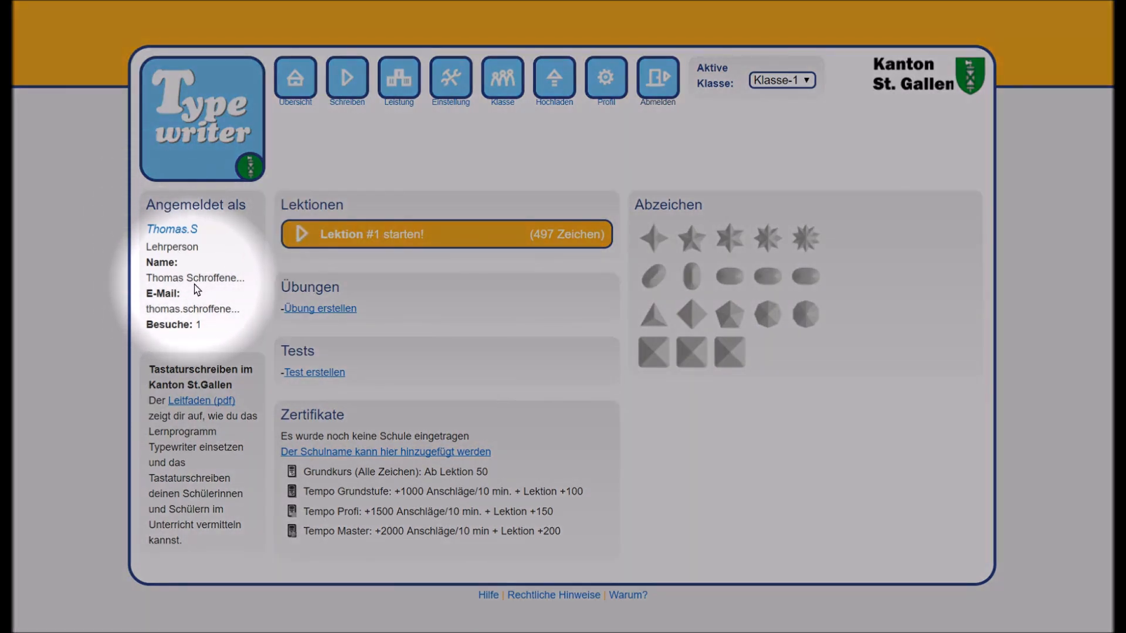
left_click_drag(148, 247, 196, 251)
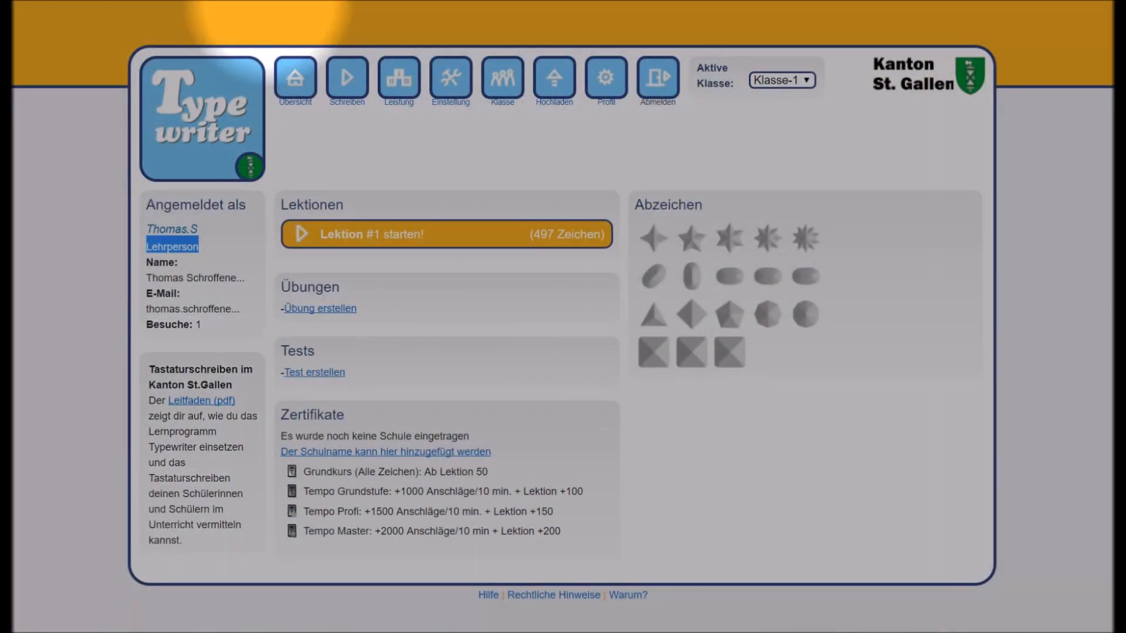
left_click(268, 0)
left_click(269, 1)
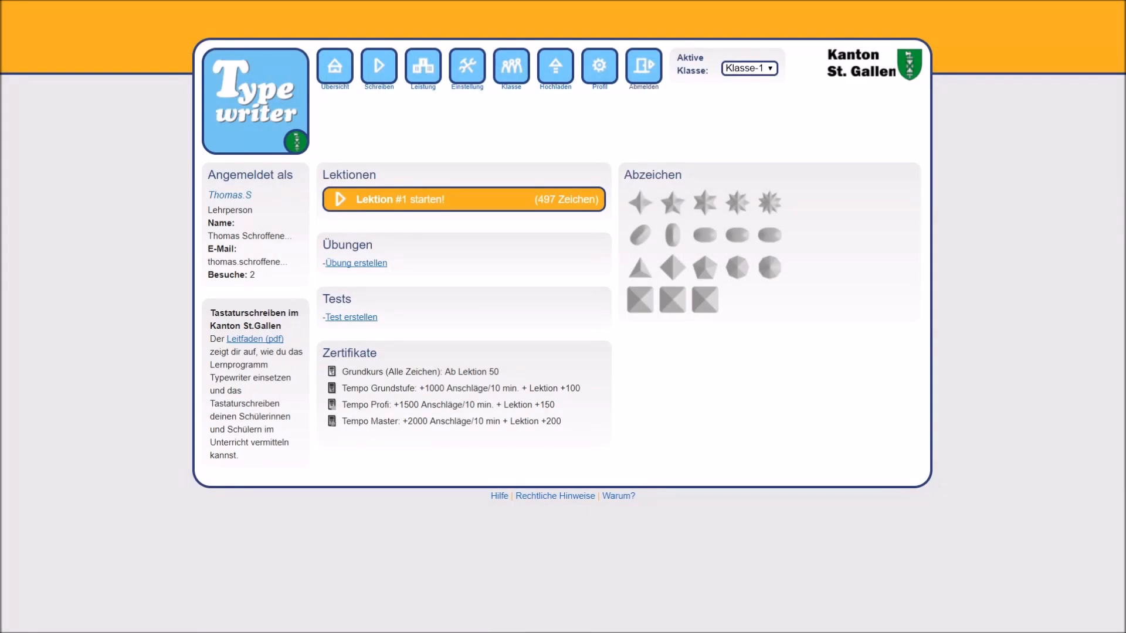
- Go to class management and show the Klassenübersicht listing Klasse-1 at PS1
left_click(516, 126)
left_click(512, 64)
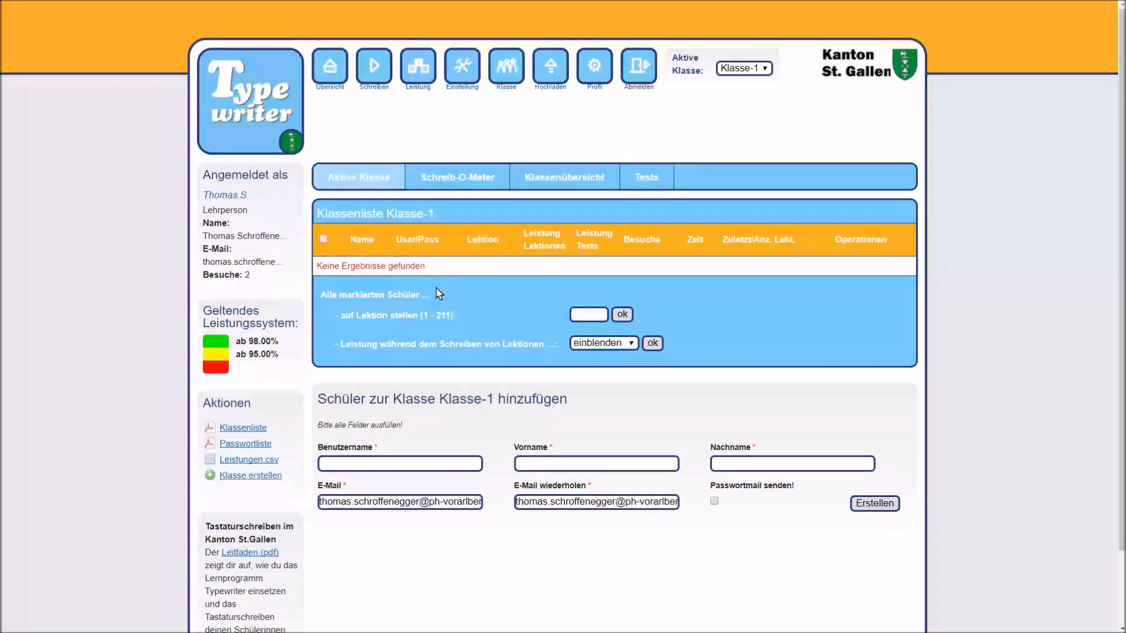
left_click(582, 174)
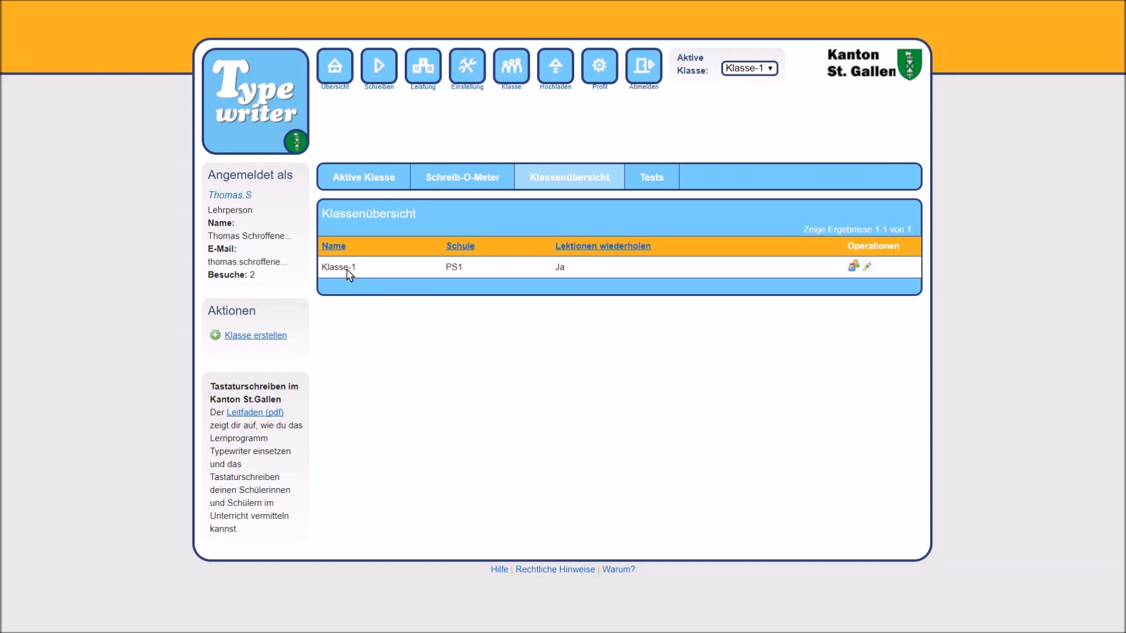
- Edit Klasse-1 to name 3b and school PSV 2, save, and view its student list
left_click(873, 271)
left_click_drag(360, 243, 322, 243)
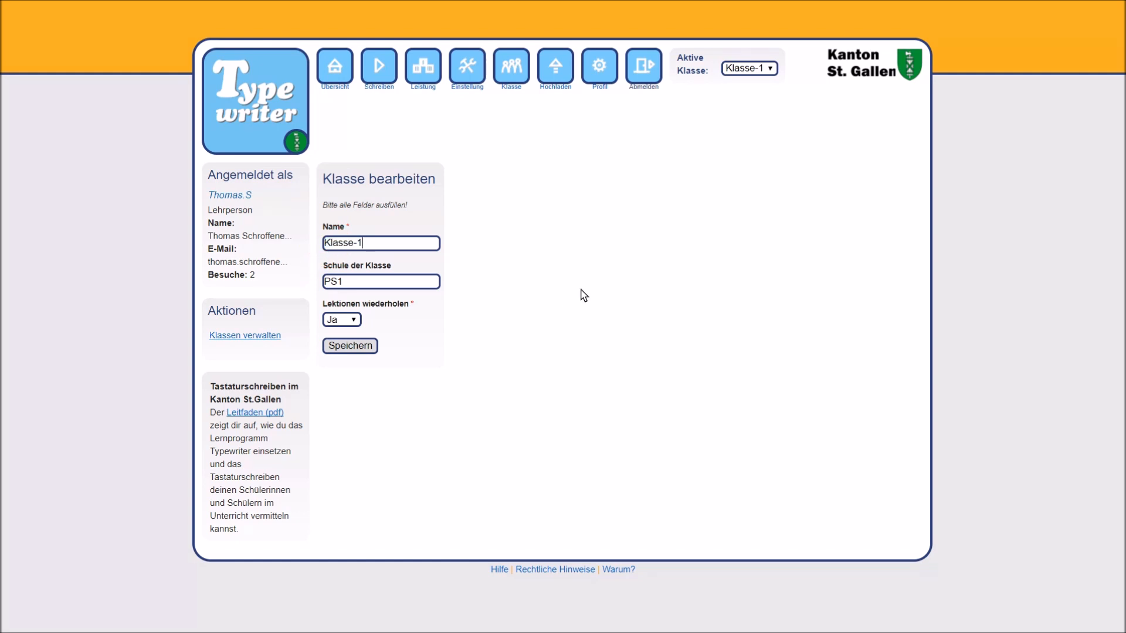
type("3")
key("BackSpace")
type("3b")
key("BackSpace")
key("BackSpace")
key("BackSpace")
key("BackSpace")
key("BackSpace")
key("BackSpace")
key("BackSpace")
key("BackSpace")
key("BackSpace")
key("BackSpace")
type("3b")
double_click(326, 282)
type("PSV 2")
left_click(346, 347)
left_click(345, 350)
left_click(505, 70)
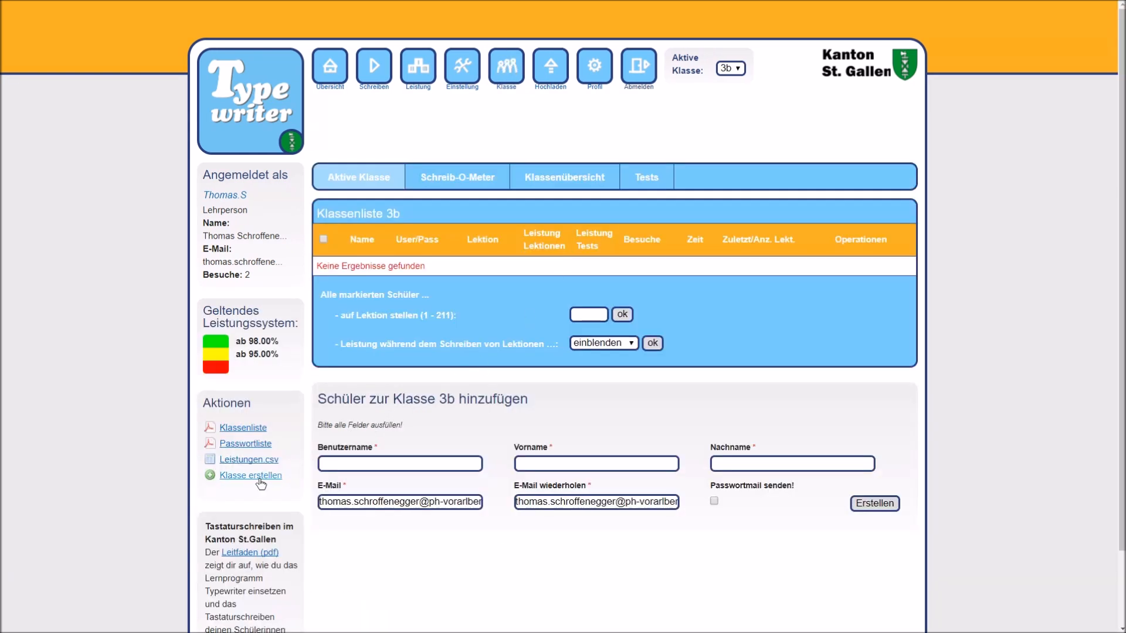
- Create a new class named 'Zweite Klasse'
left_click_drag(265, 490, 260, 485)
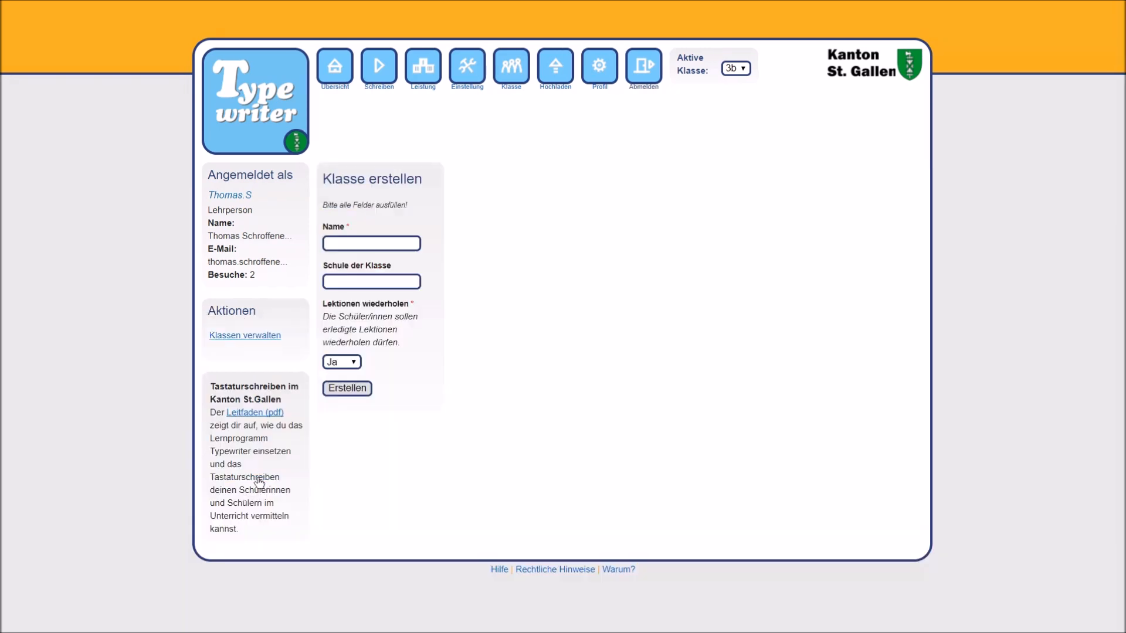
left_click(396, 242)
type("Zweite Klasse")
left_click(347, 388)
- Delete Zweite Klasse from the class overview and return to class 3b's student list
left_click(512, 76)
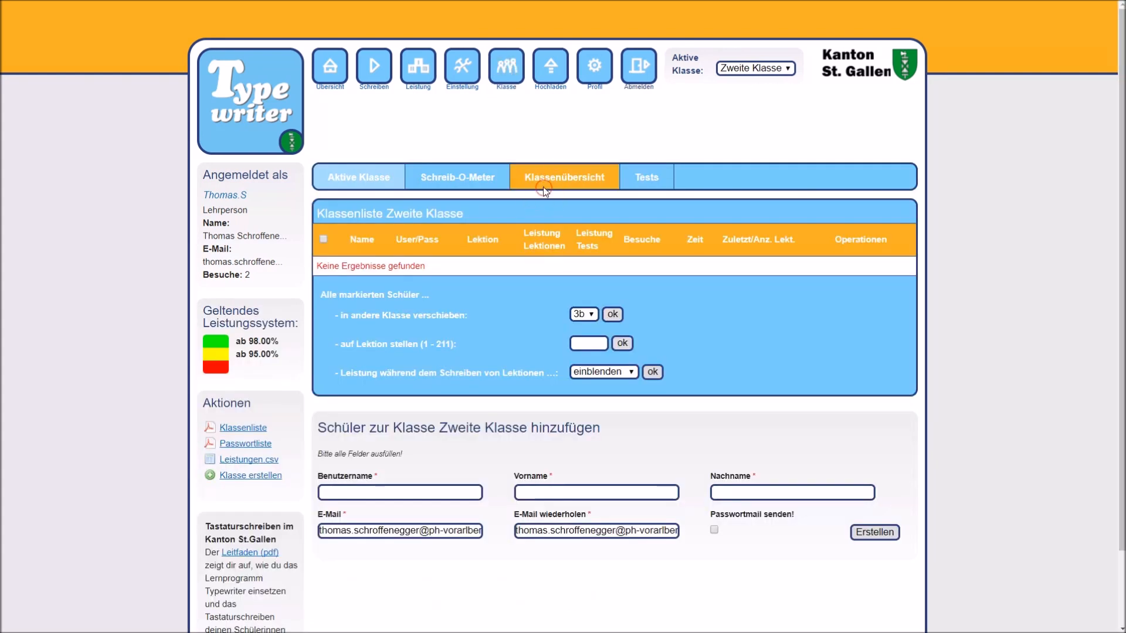
left_click(543, 185)
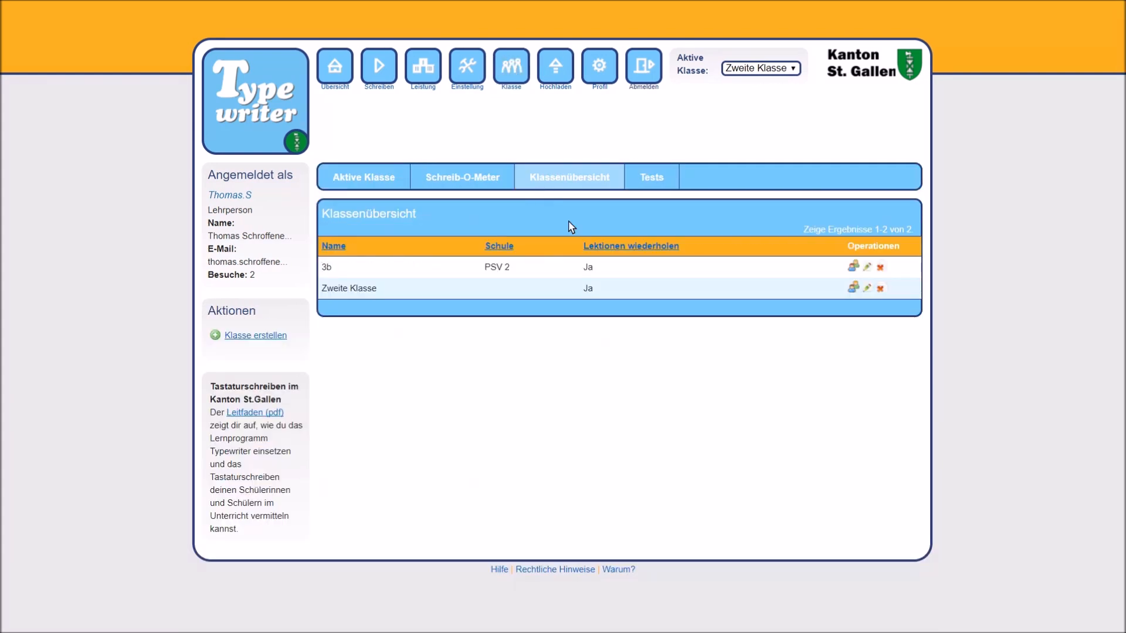
left_click(899, 289)
left_click(882, 289)
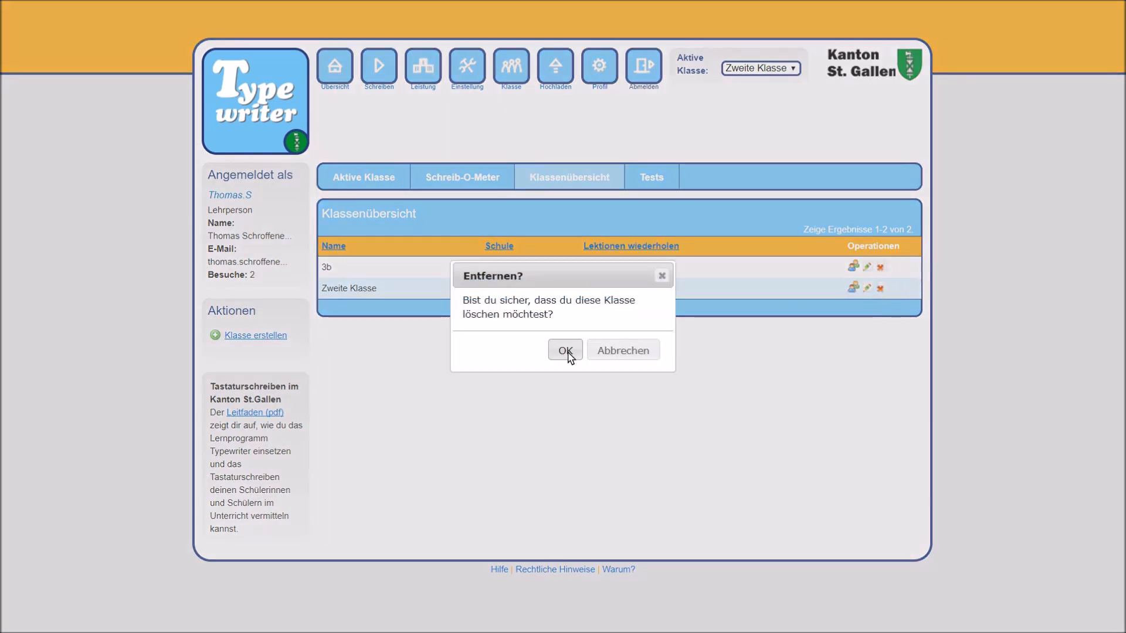
left_click(567, 351)
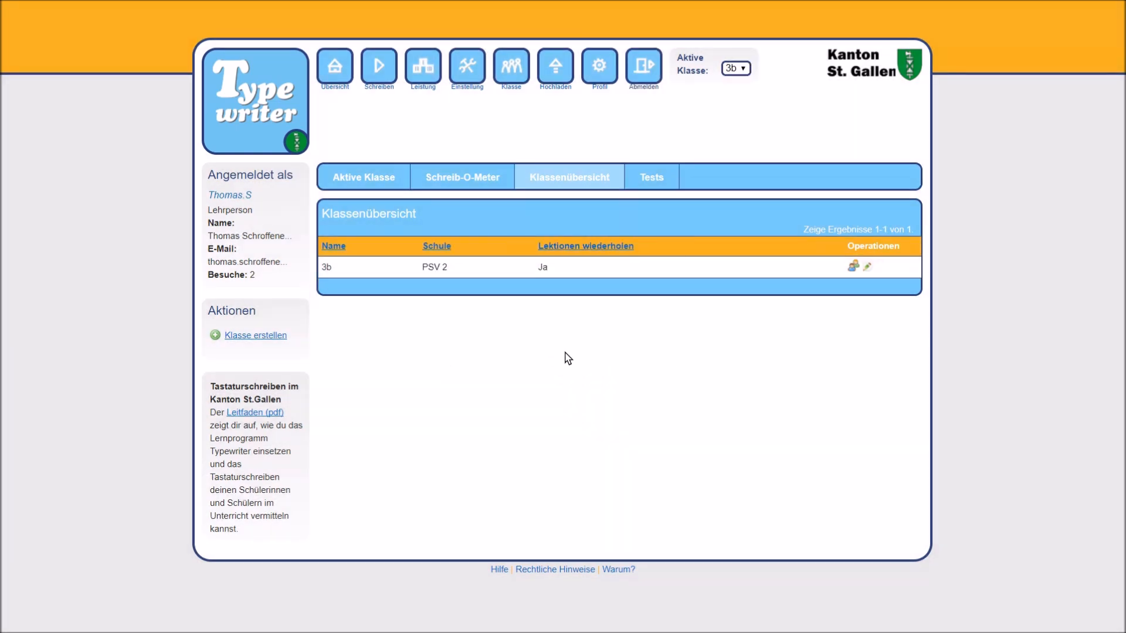
left_click(376, 178)
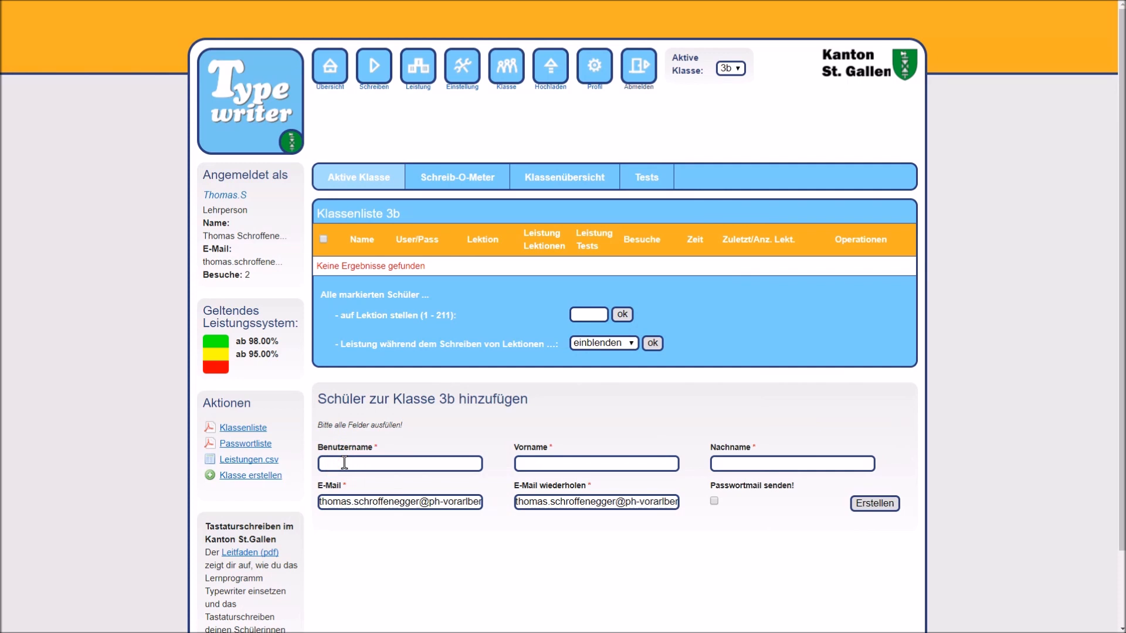
- Add a student with username, first name and surname to 3b, with Passwortmail senden ticked
left_click(344, 463)
left_click(417, 400)
left_click(520, 463)
key("Tab")
key("Tab")
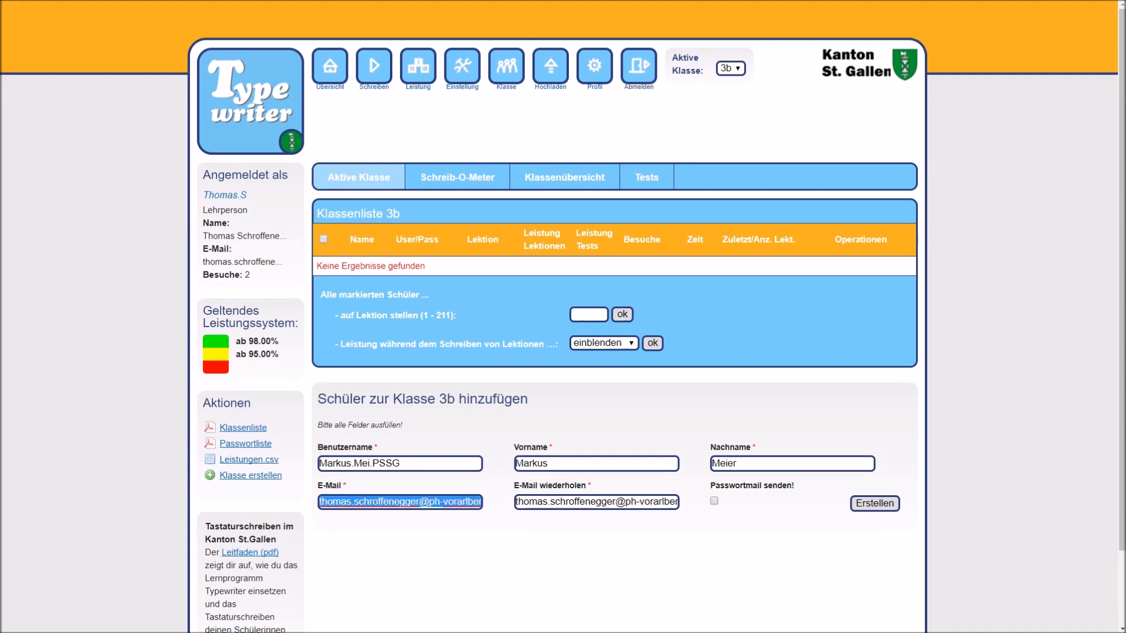
key("Tab")
key("Tab")
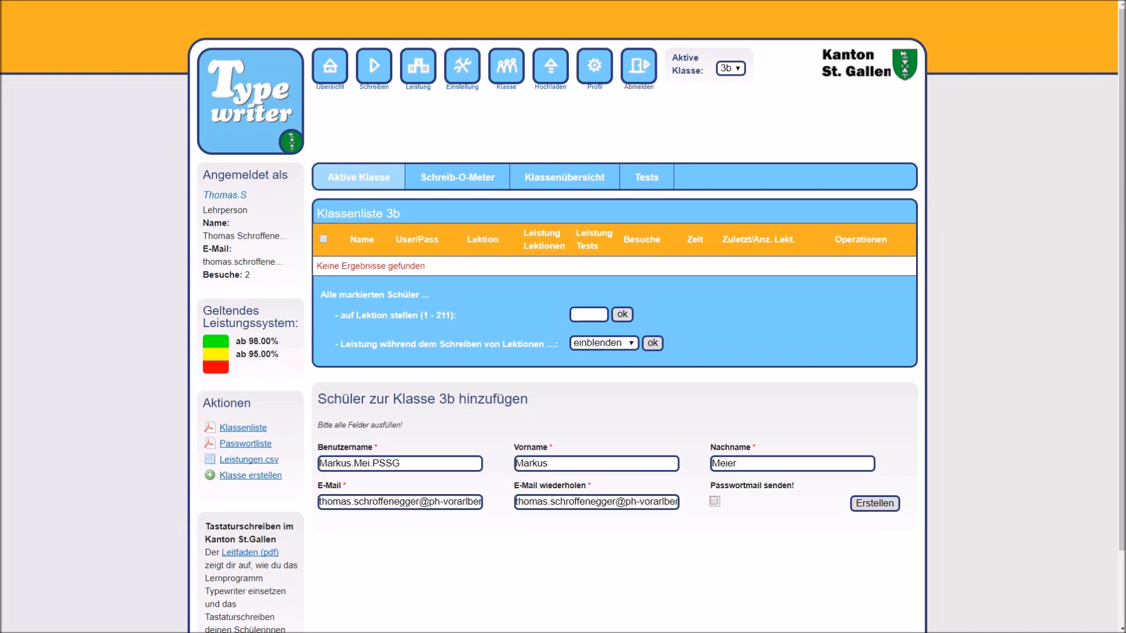
key("space")
key("Tab")
key("Return")
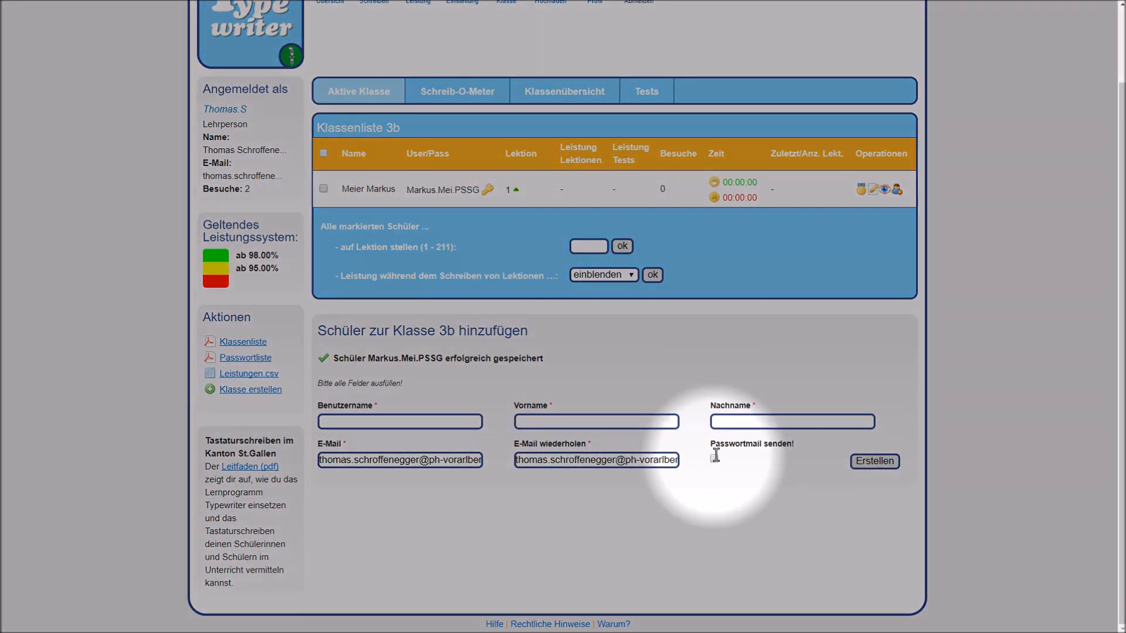
- Tick Passwortmail senden in the Schüler zur Klasse 3b hinzufügen form
left_click(714, 458)
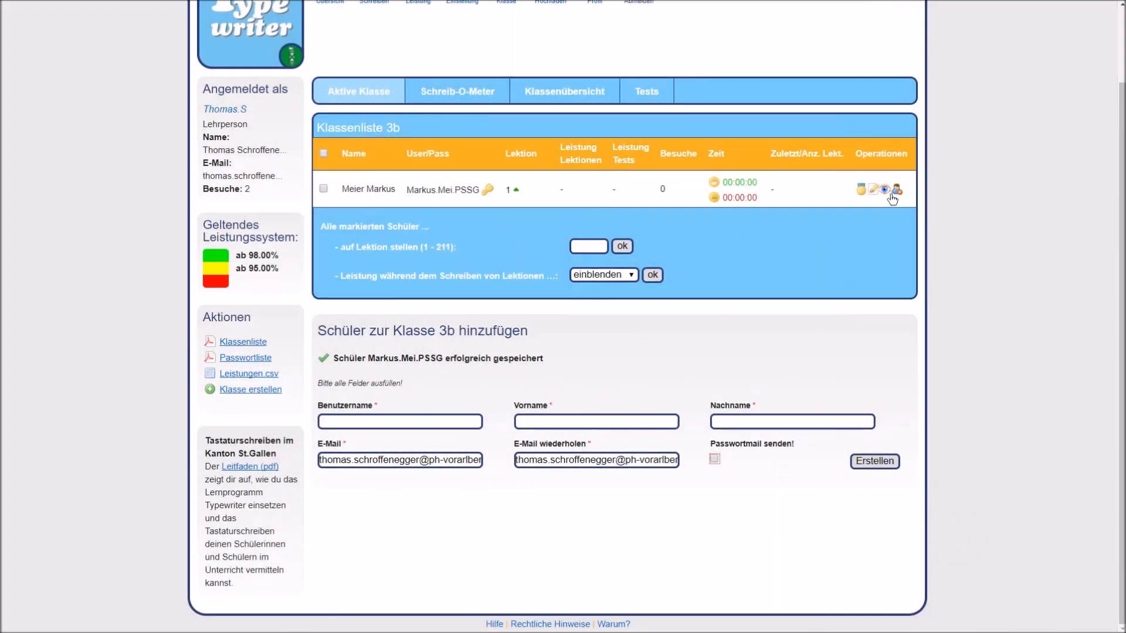
left_click(875, 197)
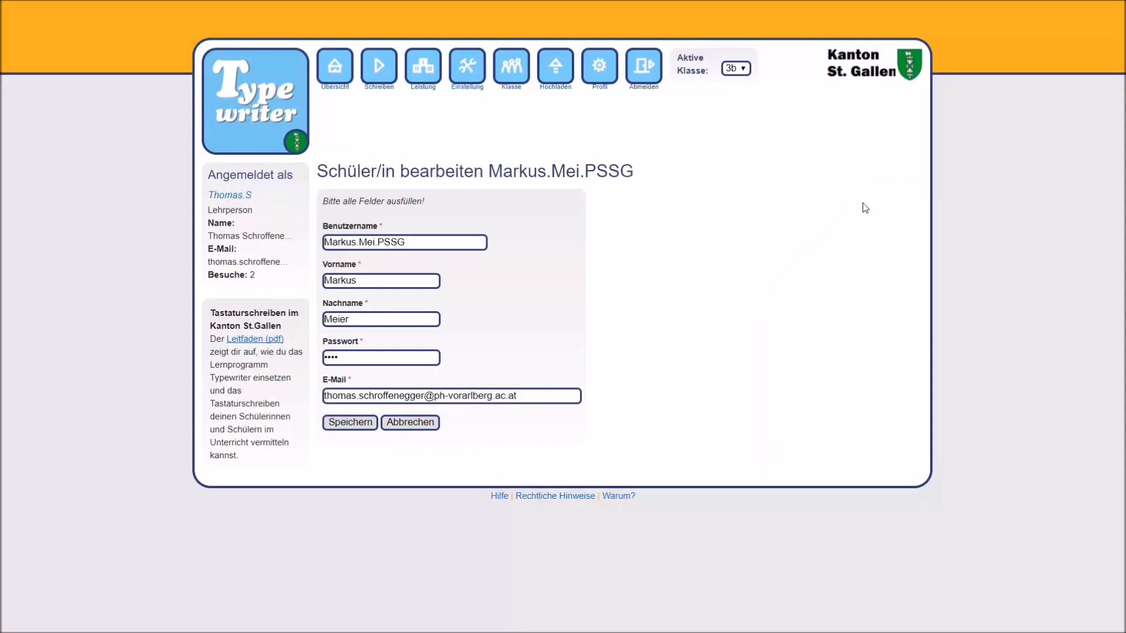
left_click(376, 281)
left_click(371, 316)
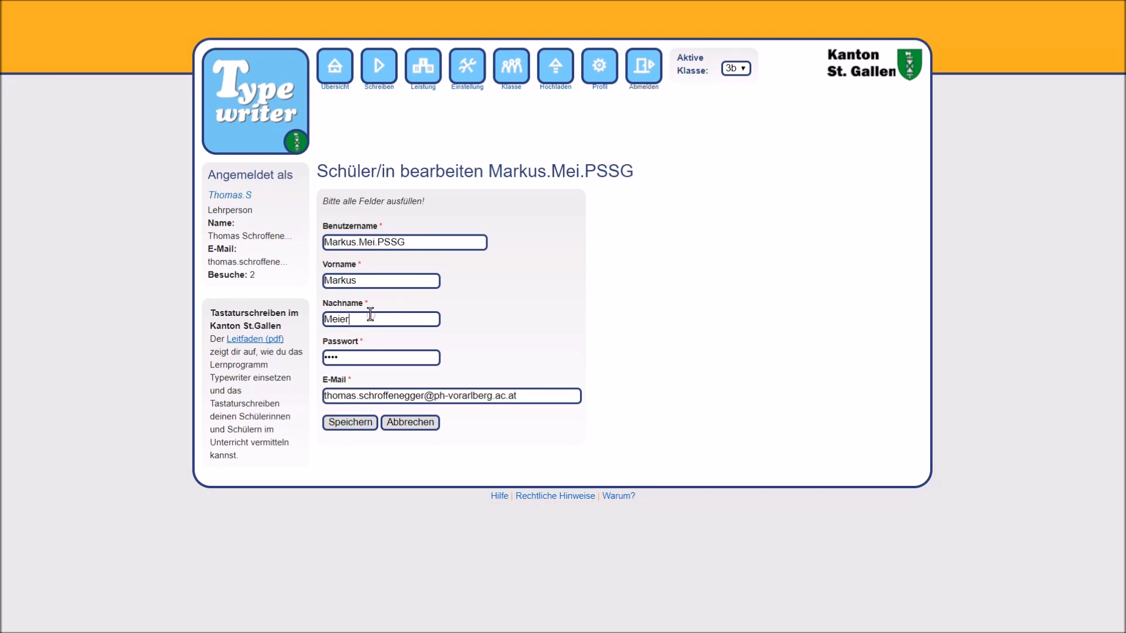
left_click(512, 65)
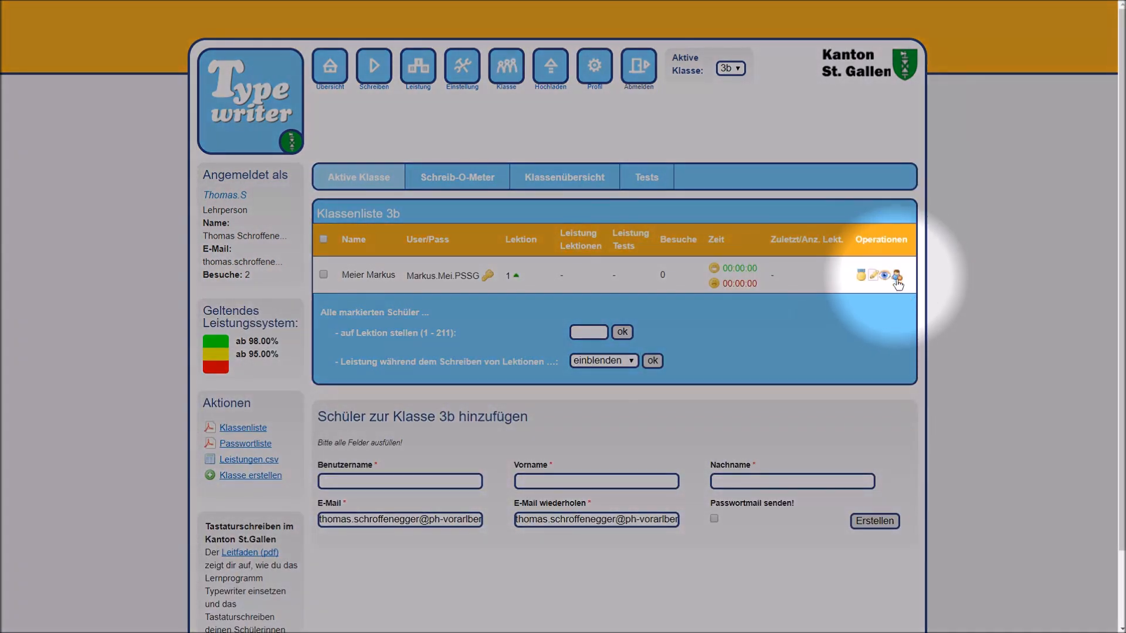
left_click(896, 276)
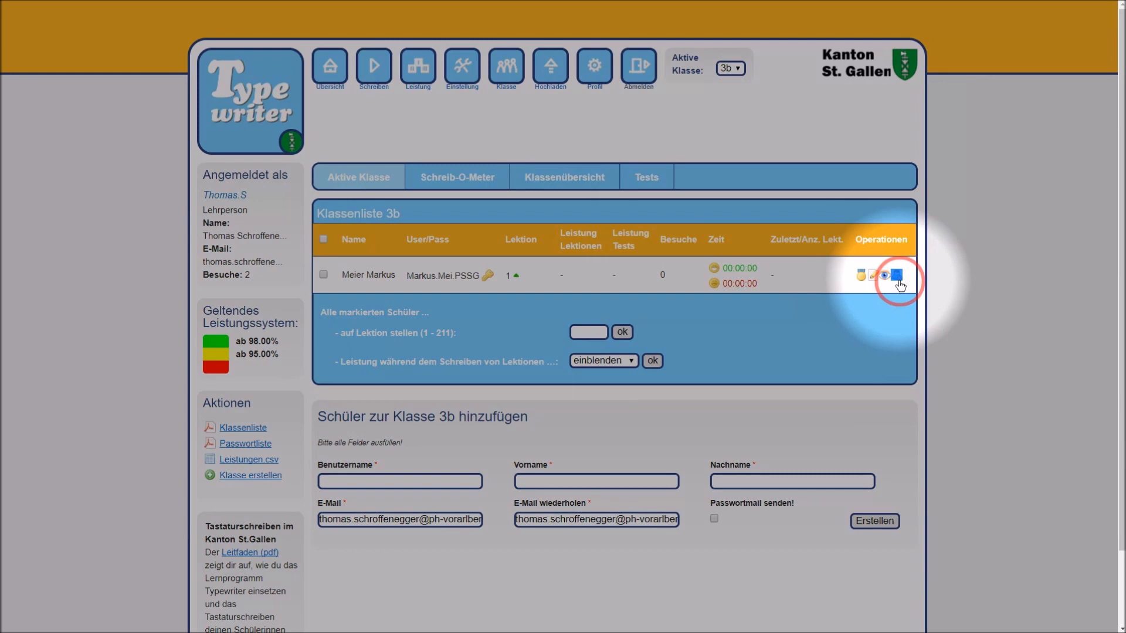
- Open the Schulung class and adjust the first student's lesson from 209 with the up/down arrows
left_click(900, 290)
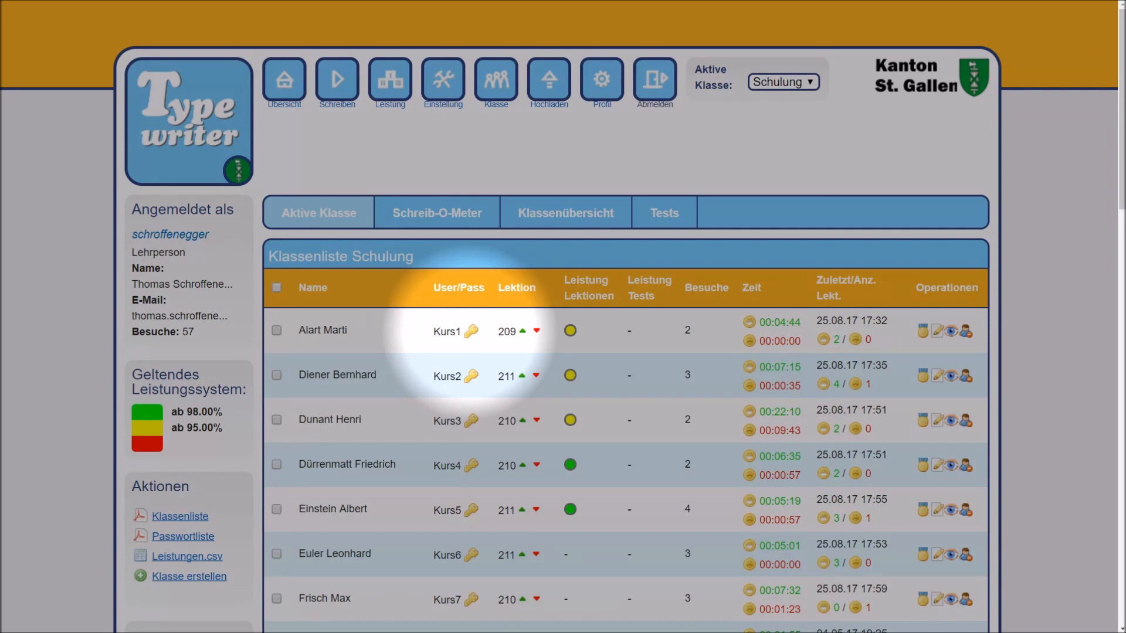
left_click(522, 333)
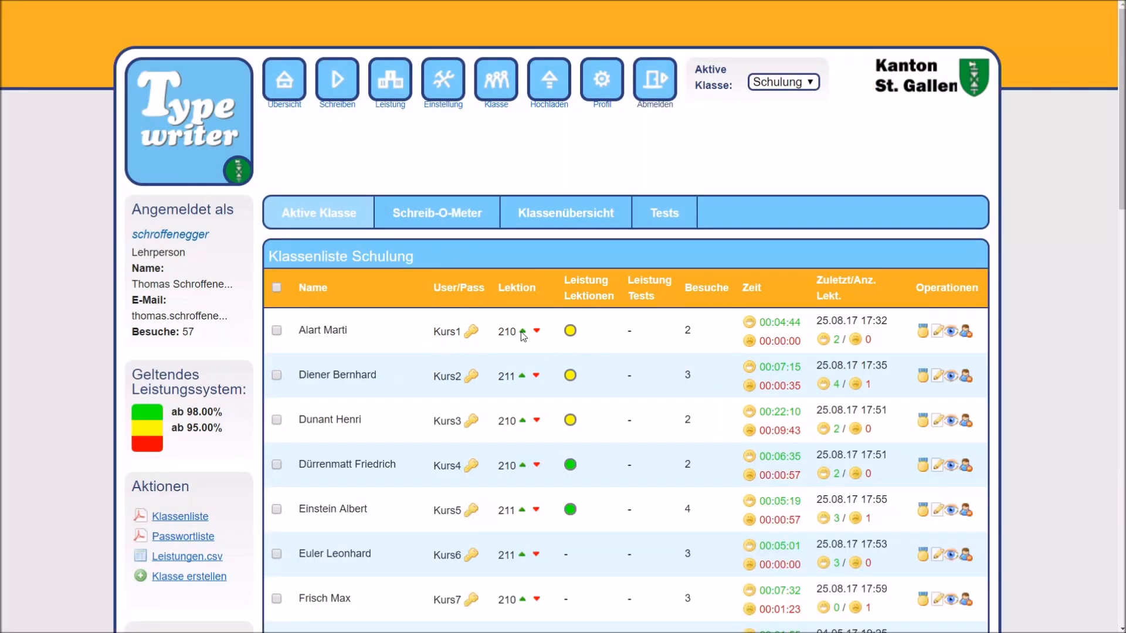
left_click(537, 333)
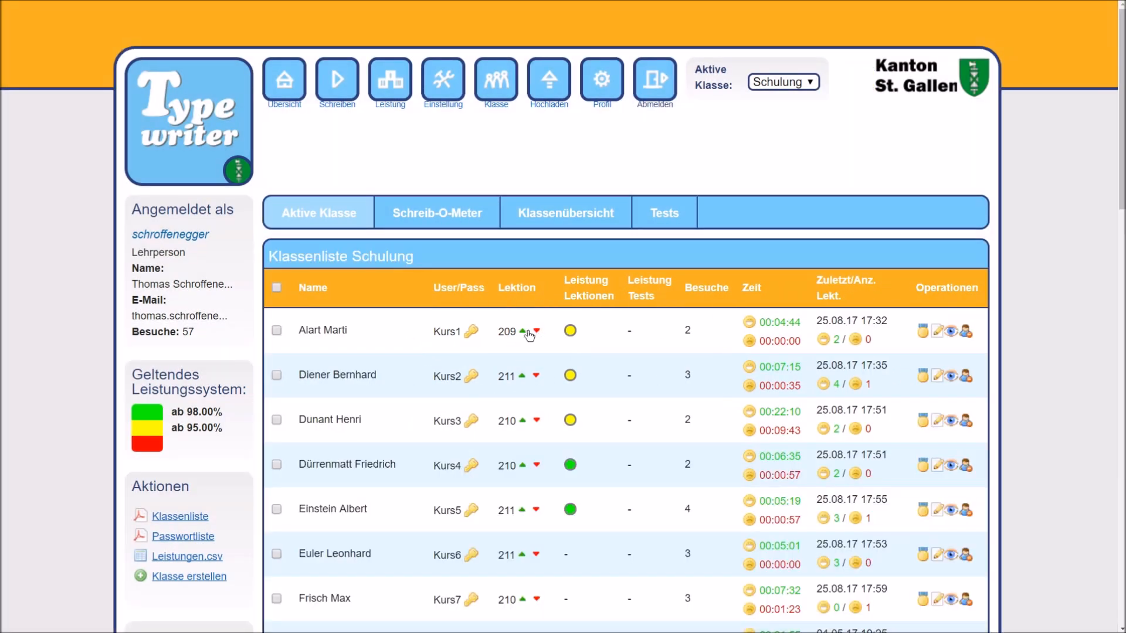
left_click(523, 332)
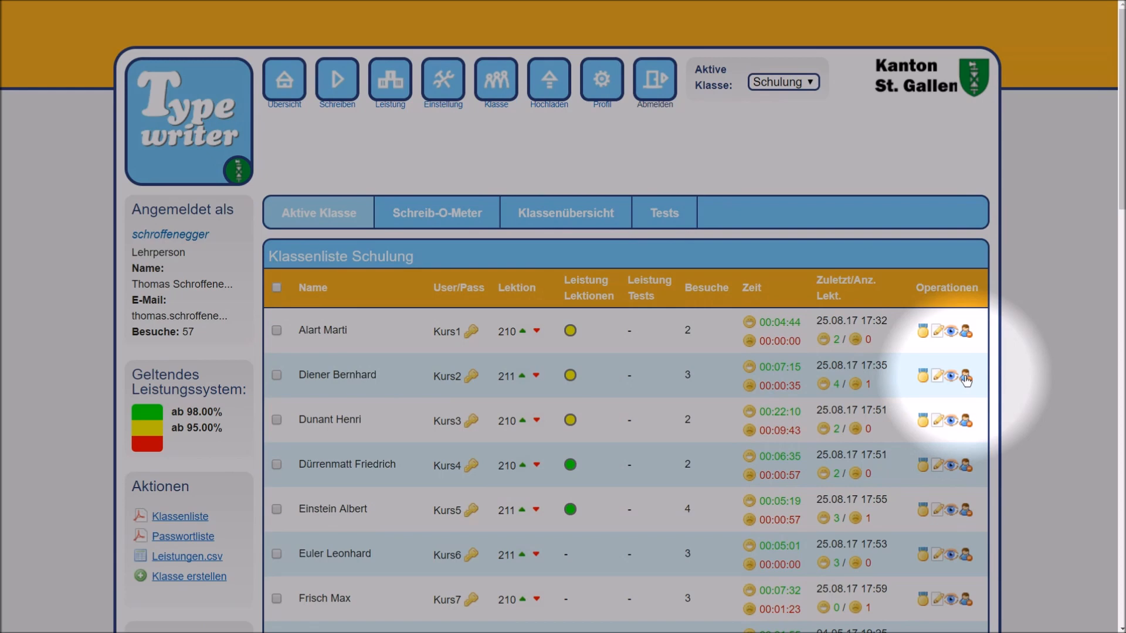
left_click(924, 378)
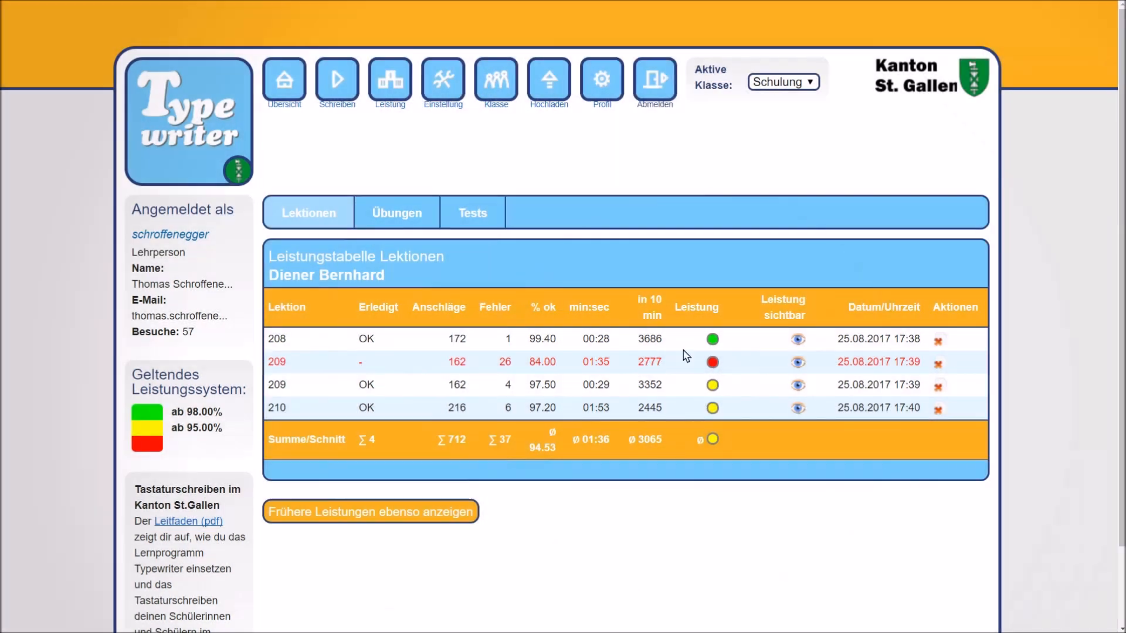
left_click(492, 79)
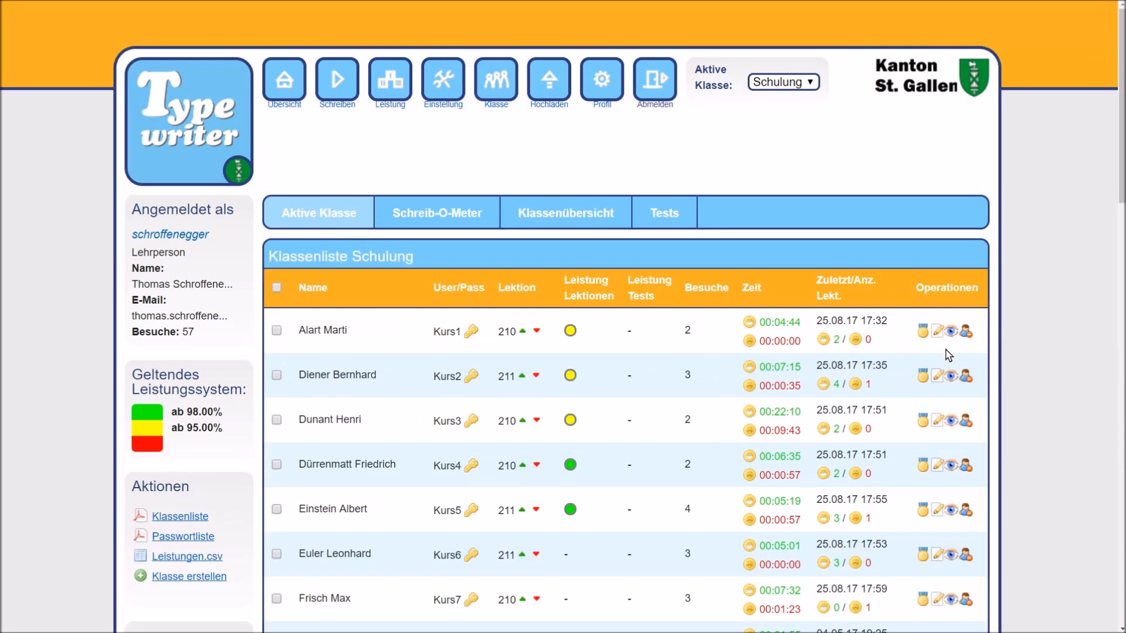
left_click(952, 338)
left_click(954, 338)
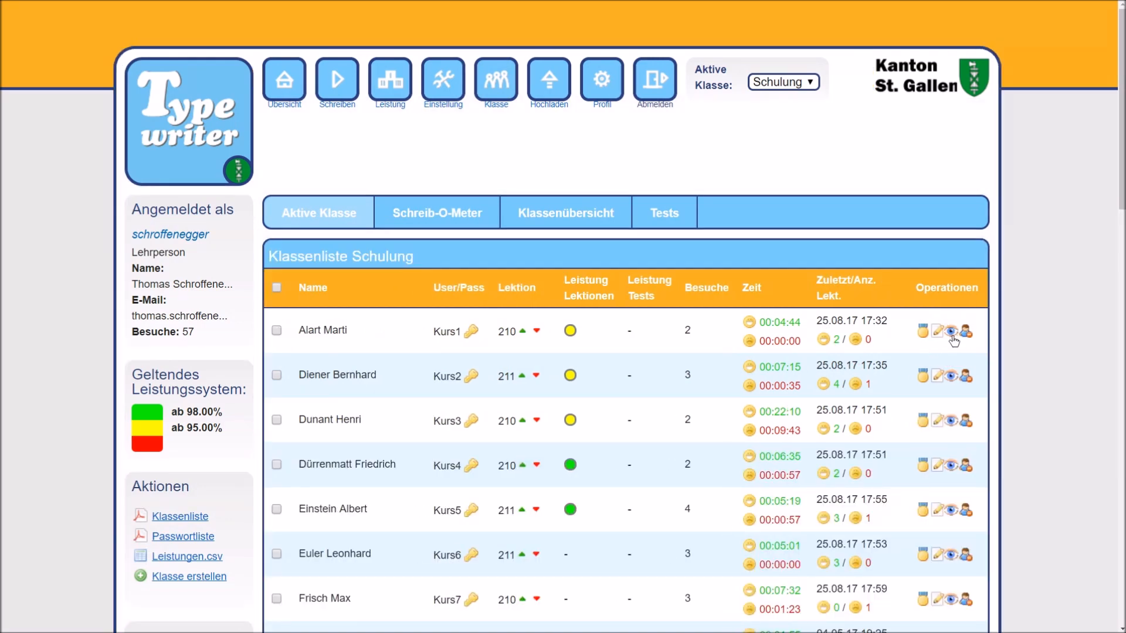
left_click(953, 338)
left_click(953, 338)
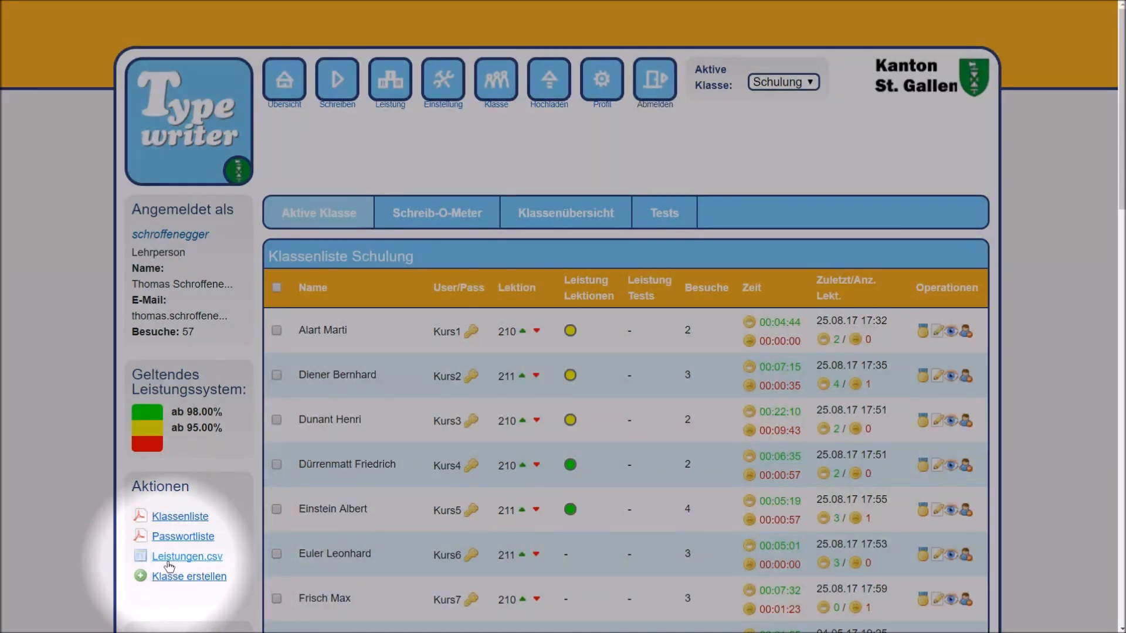
- Download the Schulung results via the Leistungen.csv link
left_click(168, 561)
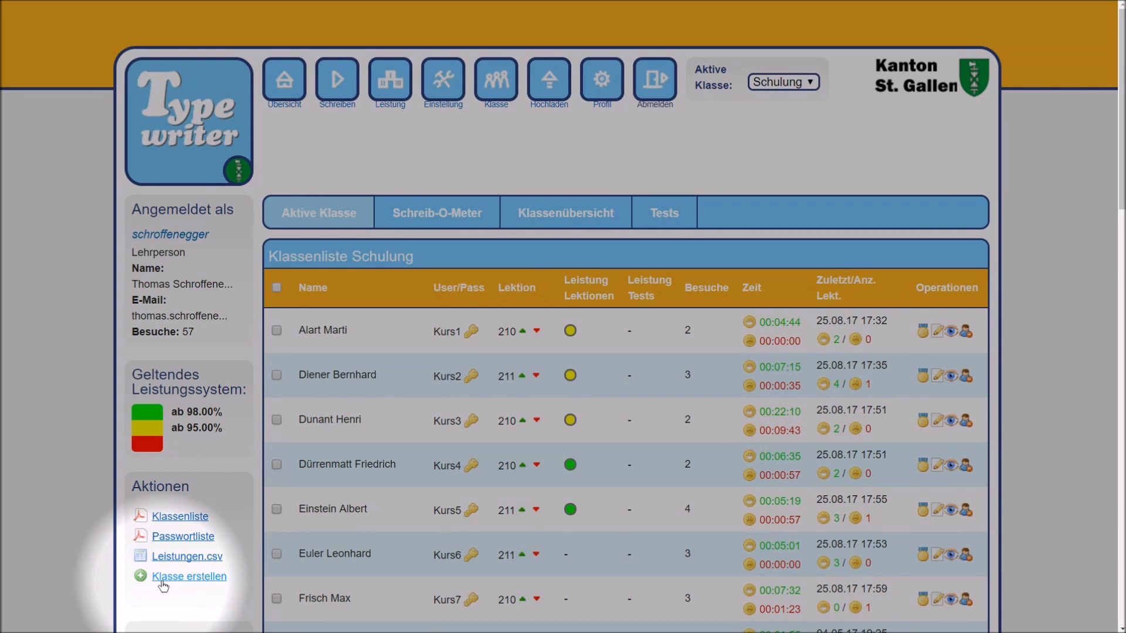
- Open the Schulung settings and confirm St.Gallen grading at 98 % / 95 % with 350 minimum keystrokes
left_click(445, 89)
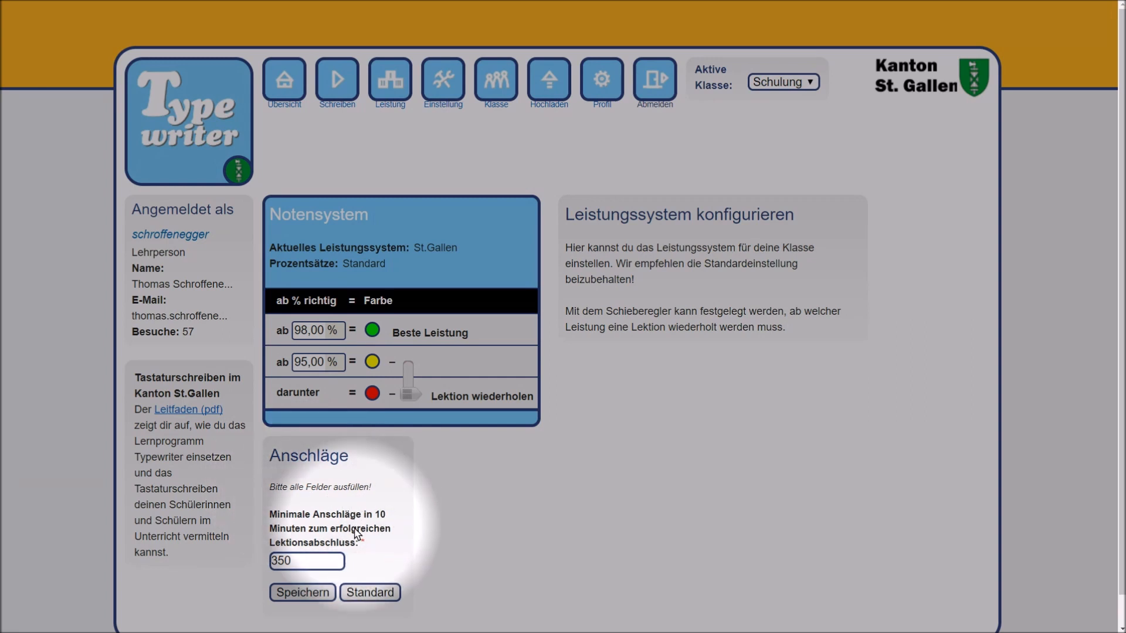
left_click(299, 561)
double_click(298, 561)
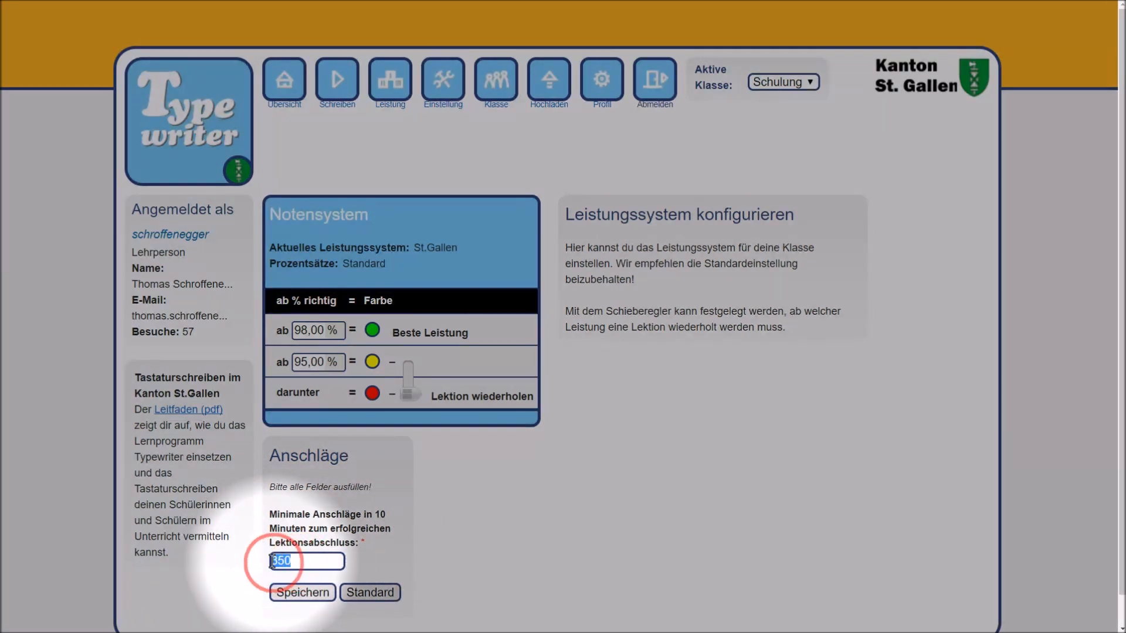
left_click(303, 558)
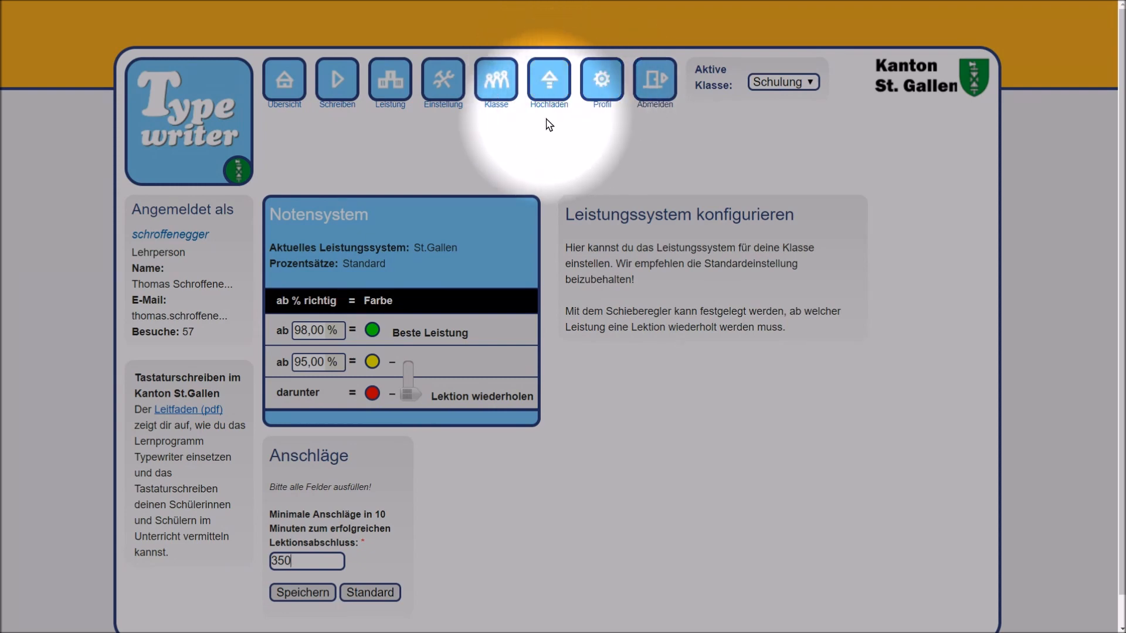
- Upload 'Wiederholung Lektion 10' with info 'Für alle bitte bis zum 1.11.' and four 'asdf jklö' drills
left_click(544, 89)
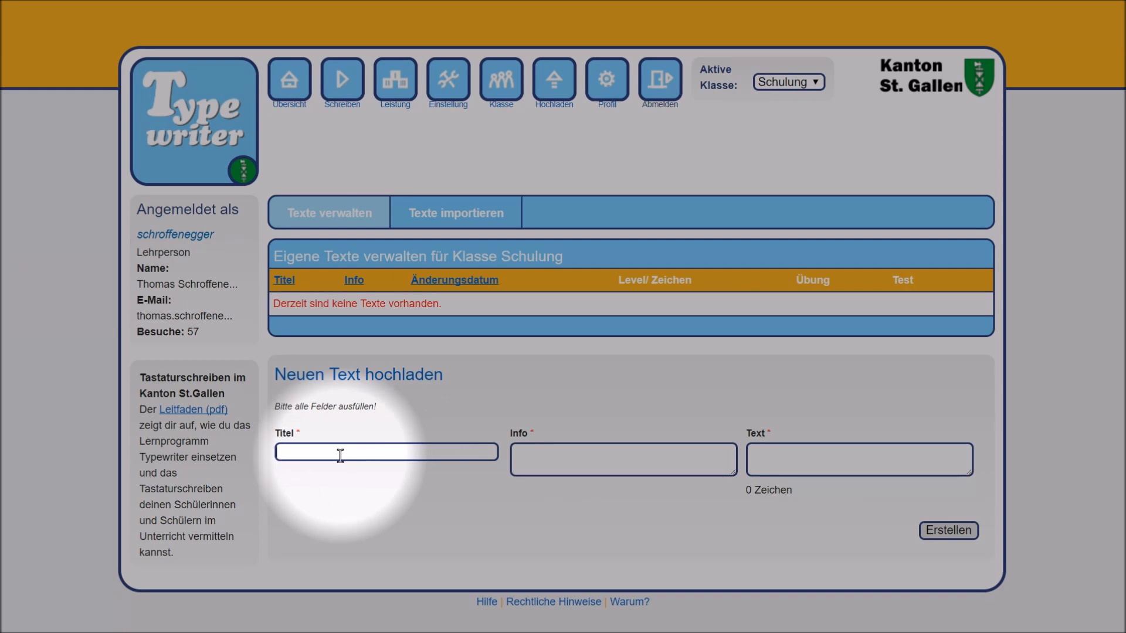
type("Wiederholung Lekoit")
key("BackSpace")
type("tio")
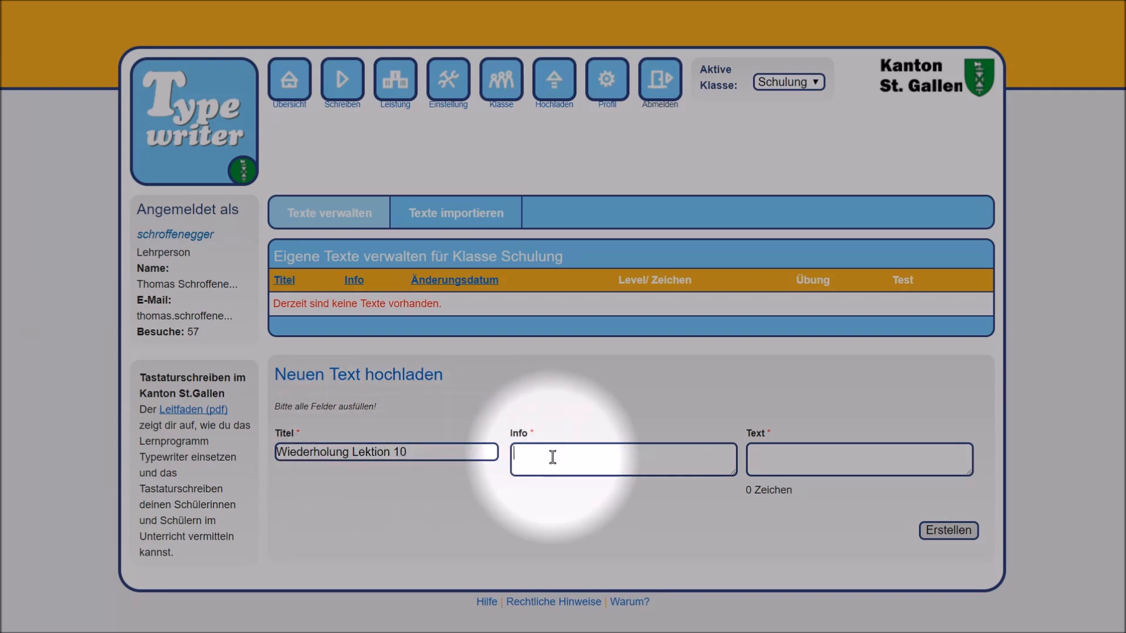
type("Für alle bitte bis zum 1.11.")
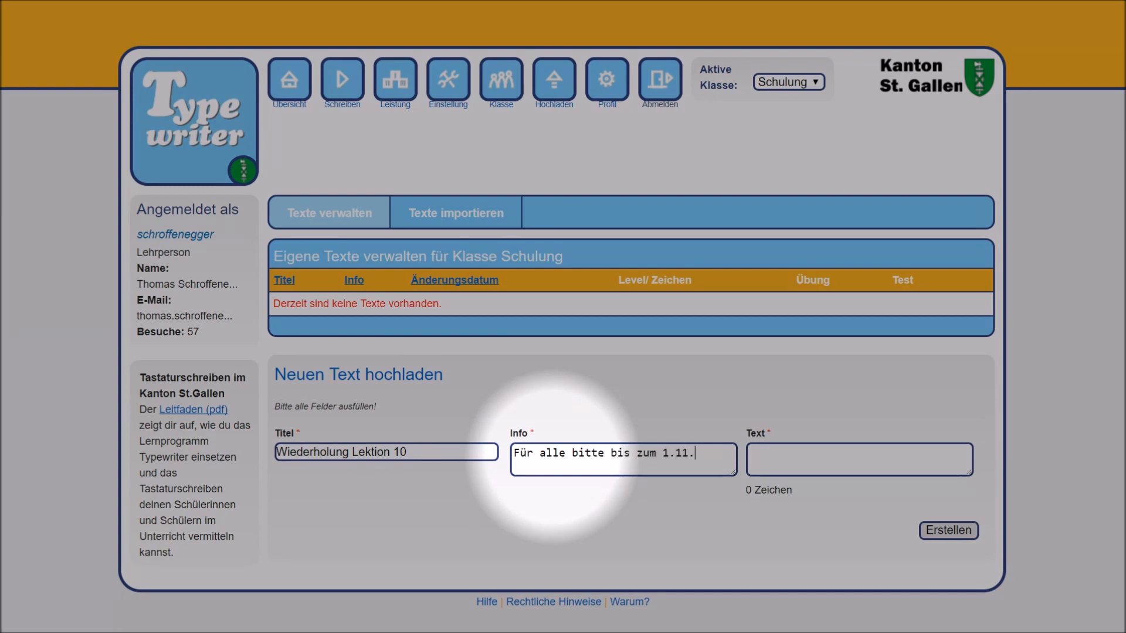
left_click(843, 460)
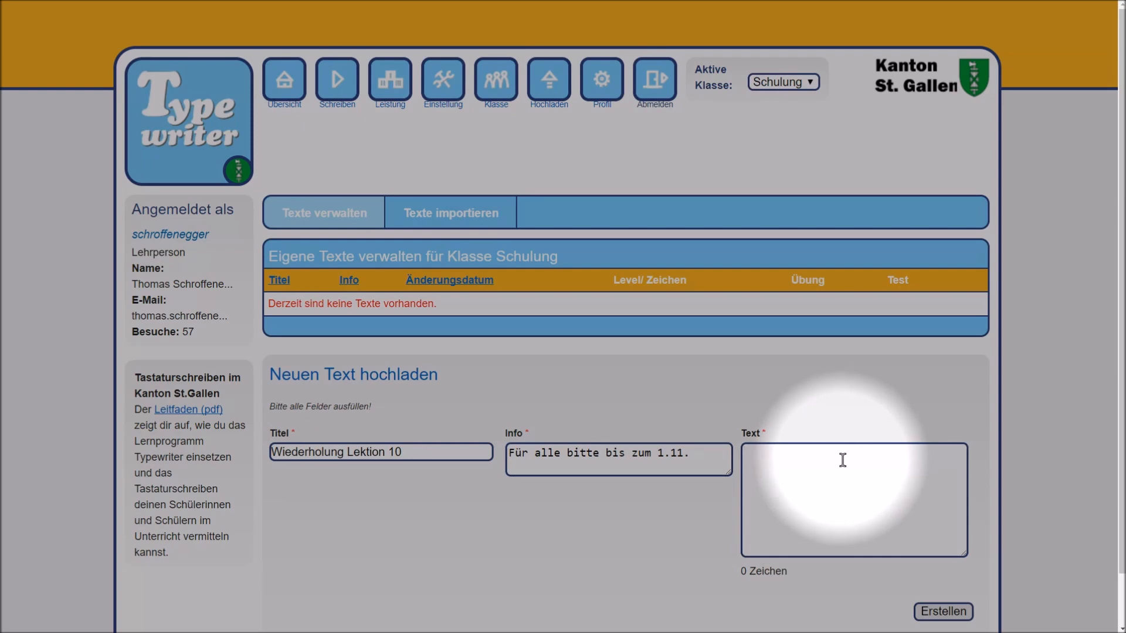
type("asdf jklö asdf jklö asdf")
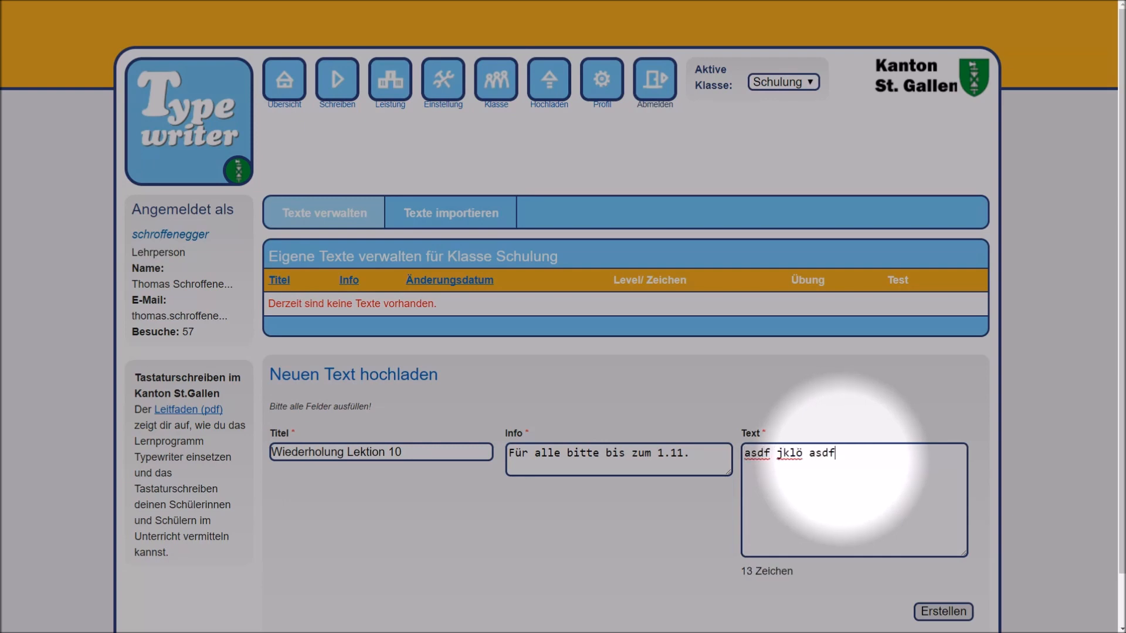
type(" jklö asdf jklö asd")
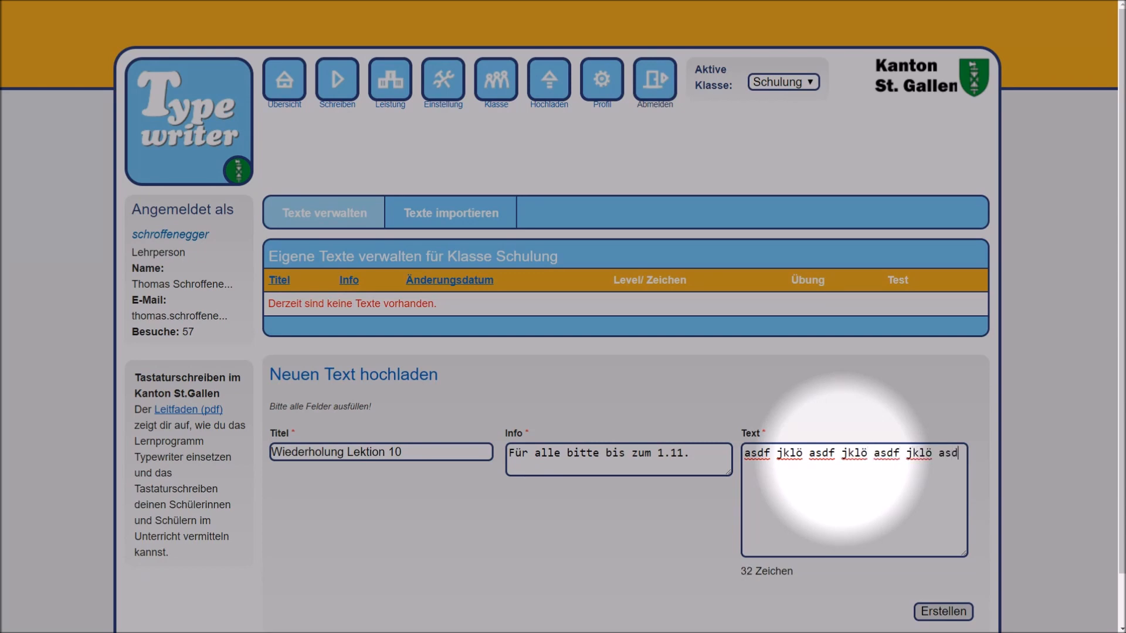
type("ö")
left_click(938, 613)
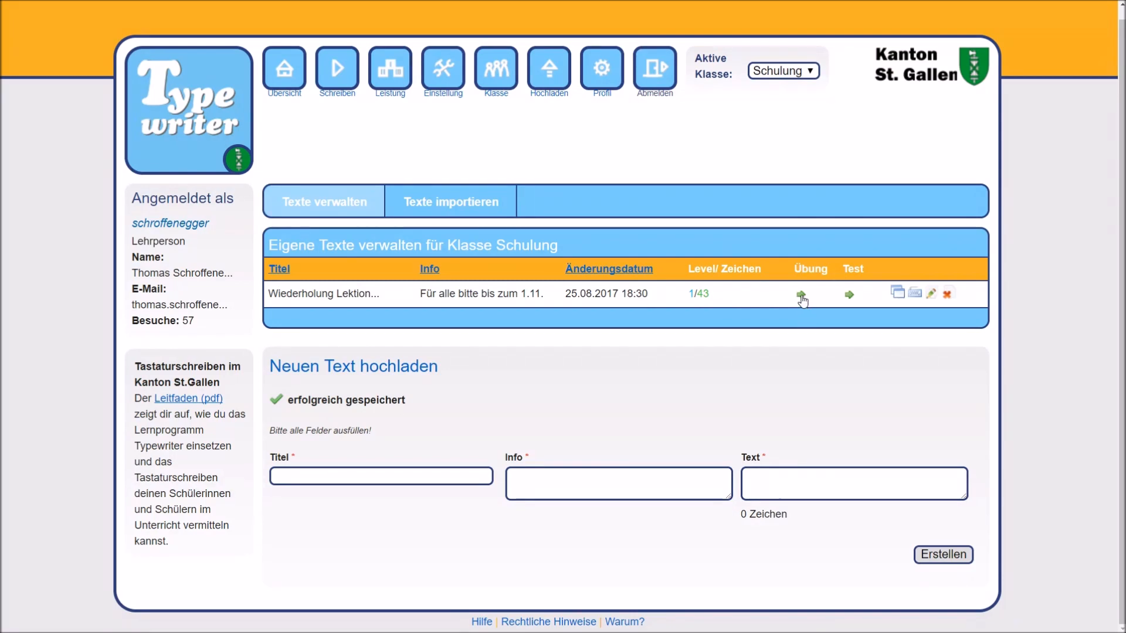
- Run the Wiederholung Lektion 10 exercise, typing 'asdf jklö', and keep it enabled as an Übung
left_click(801, 294)
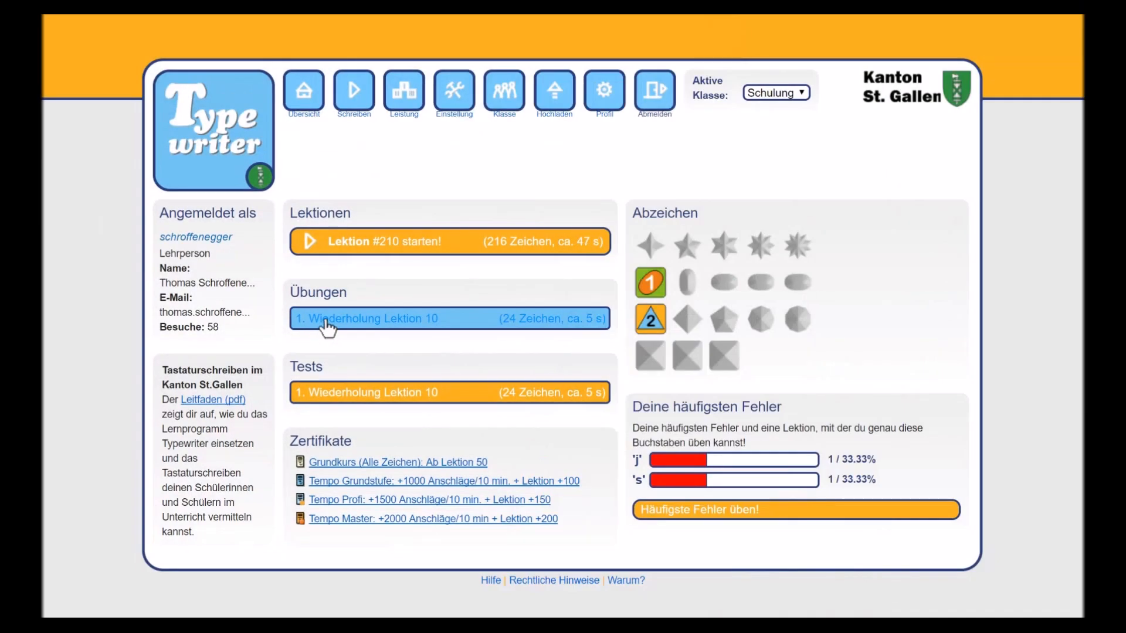
left_click(324, 306)
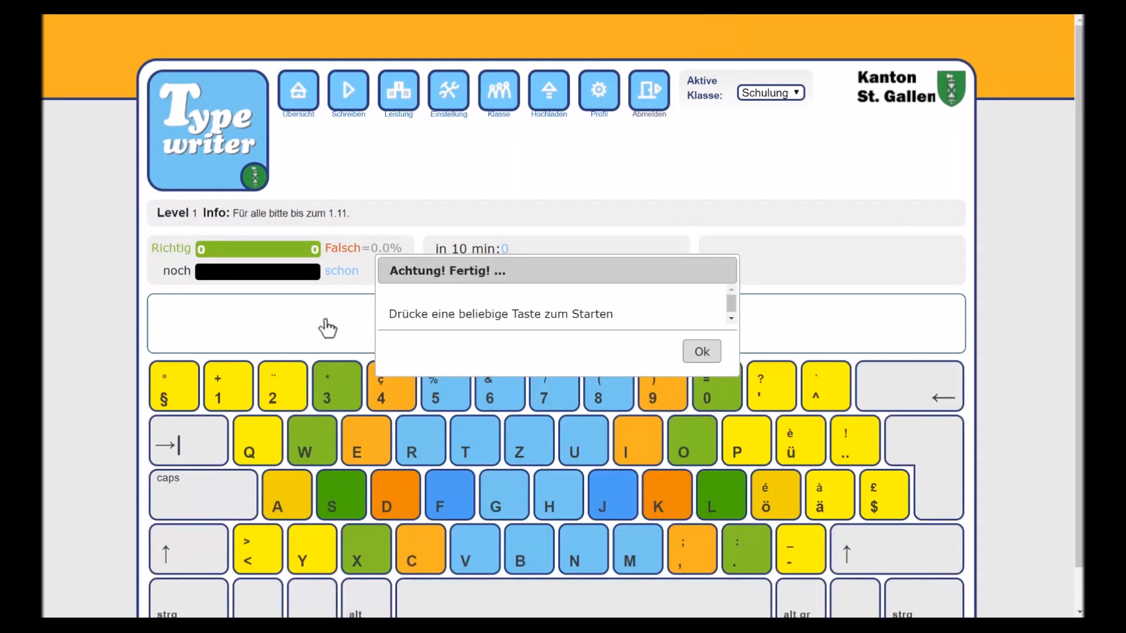
left_click(702, 350)
type("asdf jklö")
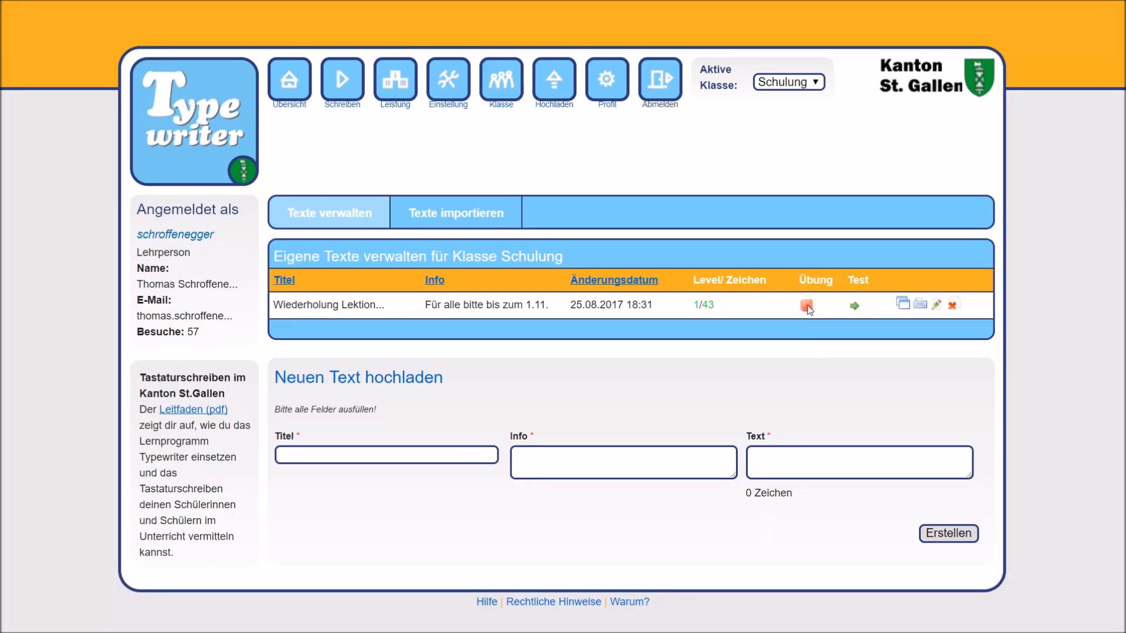
left_click(807, 305)
- Import standard text 9 (lessons 6–8 review) and return to the own-texts list showing it as Level 9
left_click(491, 215)
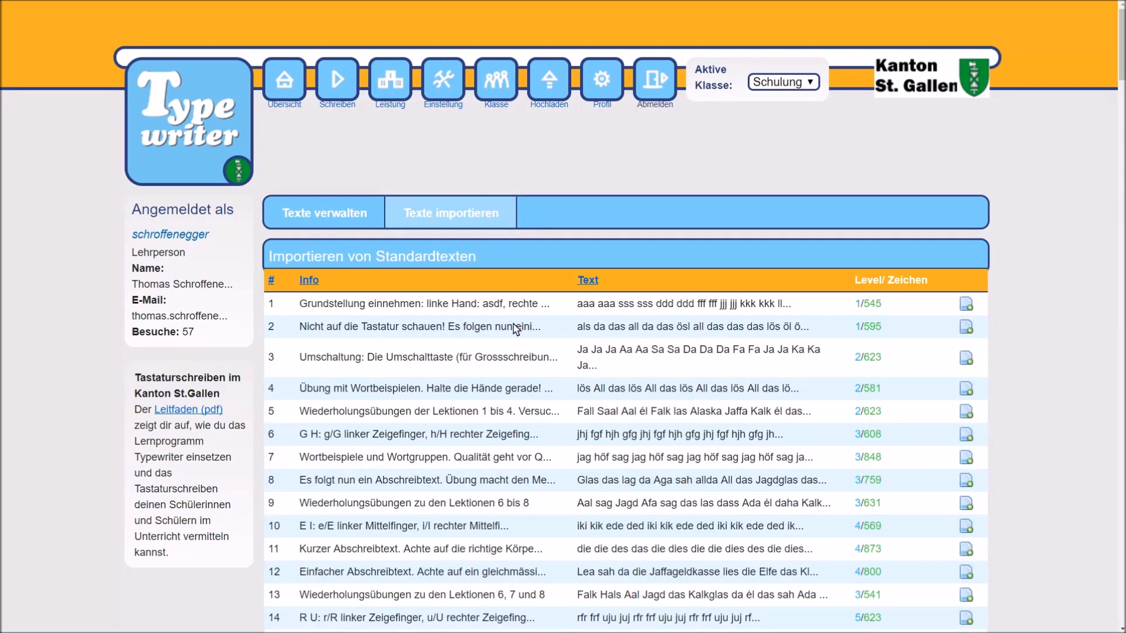
scroll(502, 243, "down", 1)
scroll(462, 275, "down", 3)
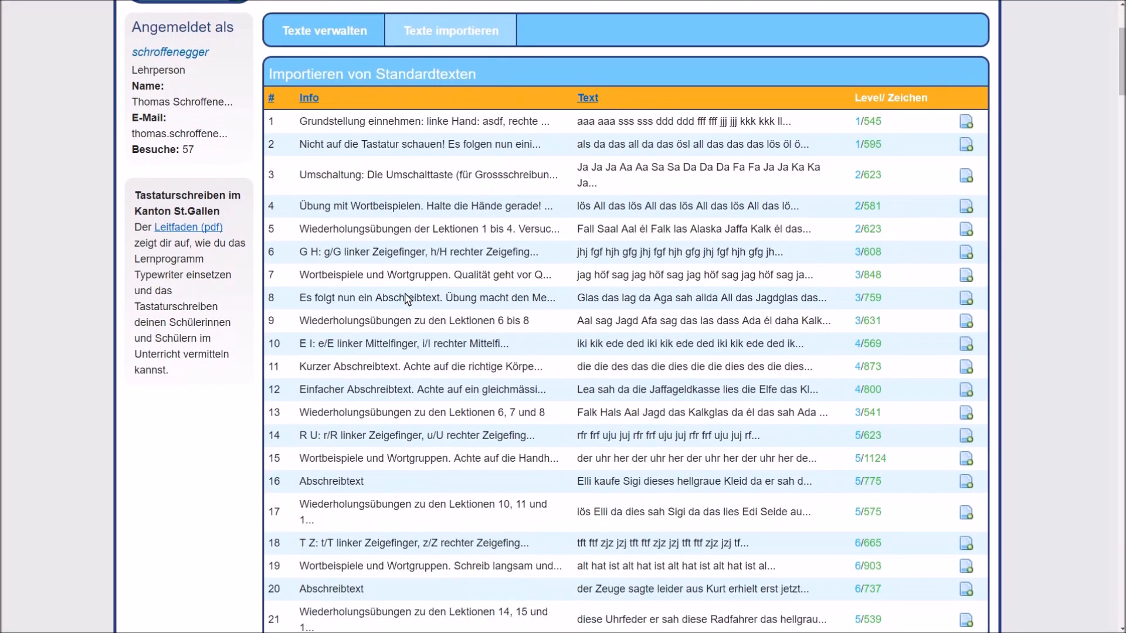
left_click(982, 272)
left_click(967, 271)
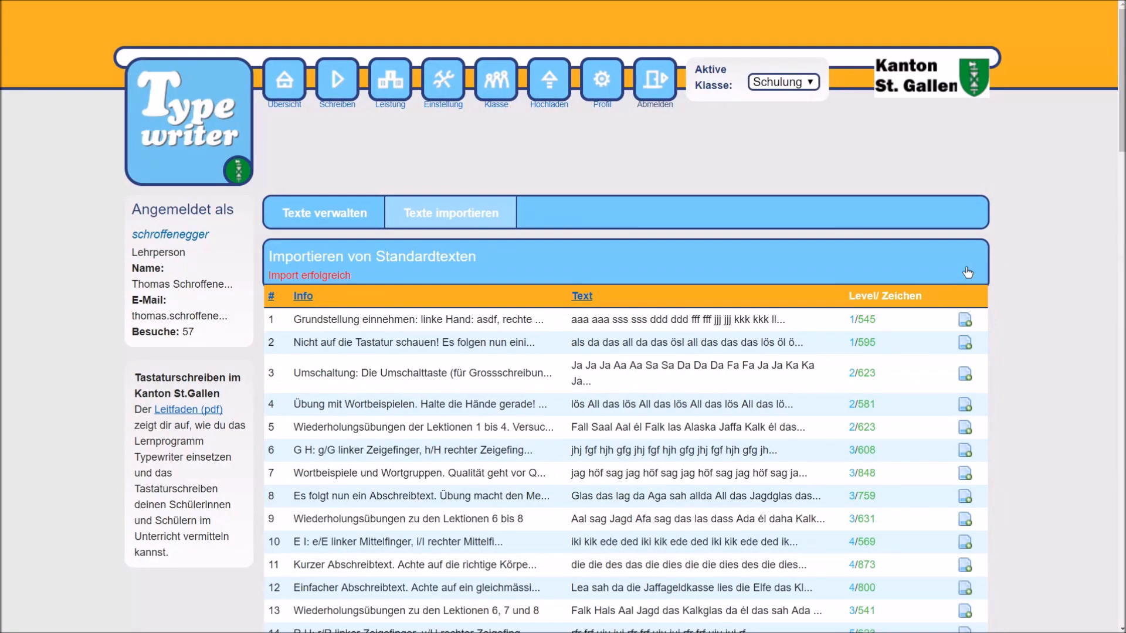
left_click(334, 213)
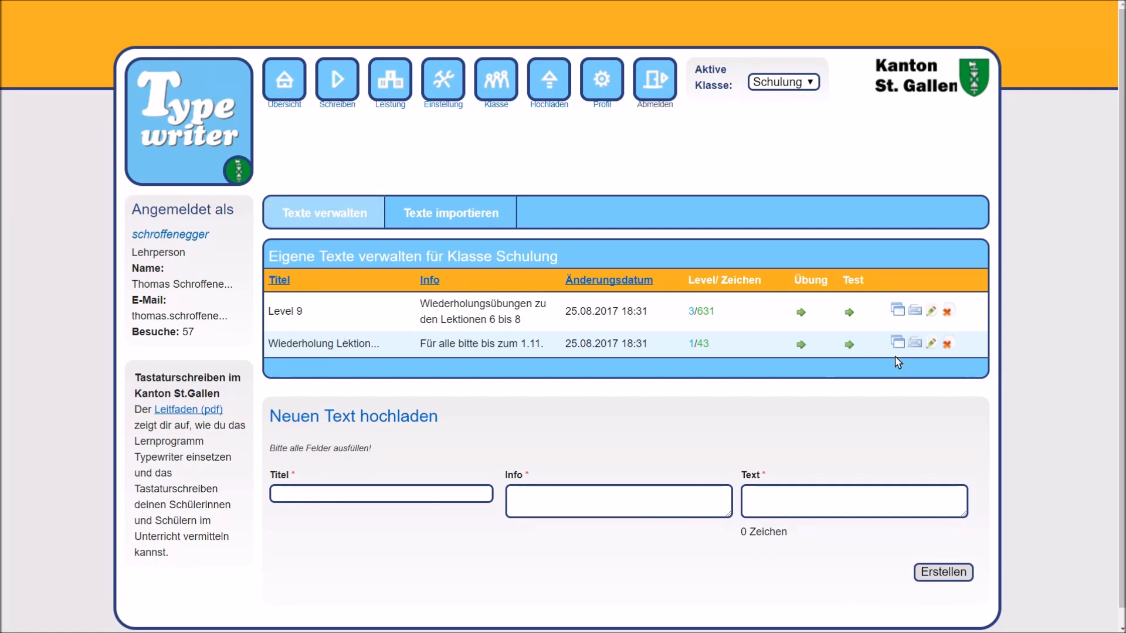
mouse_move(899, 356)
left_mouse_down()
mouse_move(927, 355)
mouse_move(887, 355)
left_mouse_up()
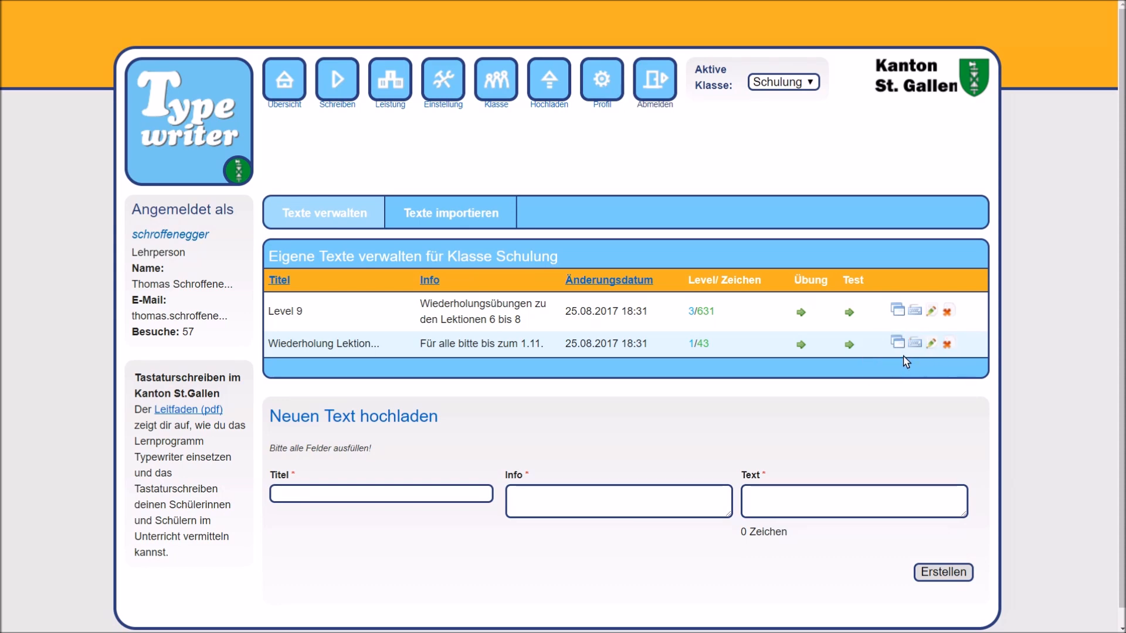